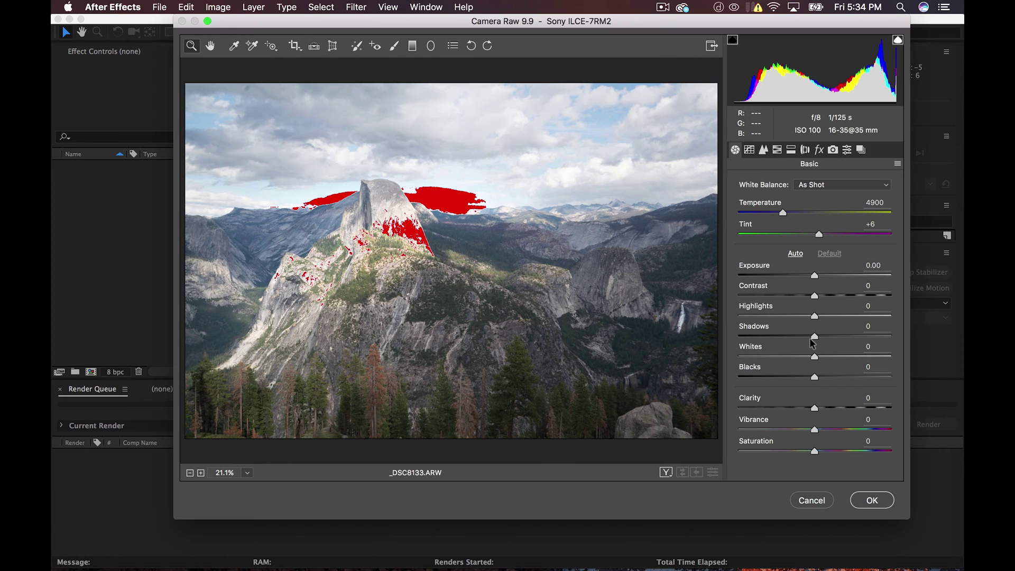
Set the photo's Exposure to -1.20, Highlights to -67, Shadows to +60, Whites to +11 and Blacks to -17.
drag(814, 317, 765, 318)
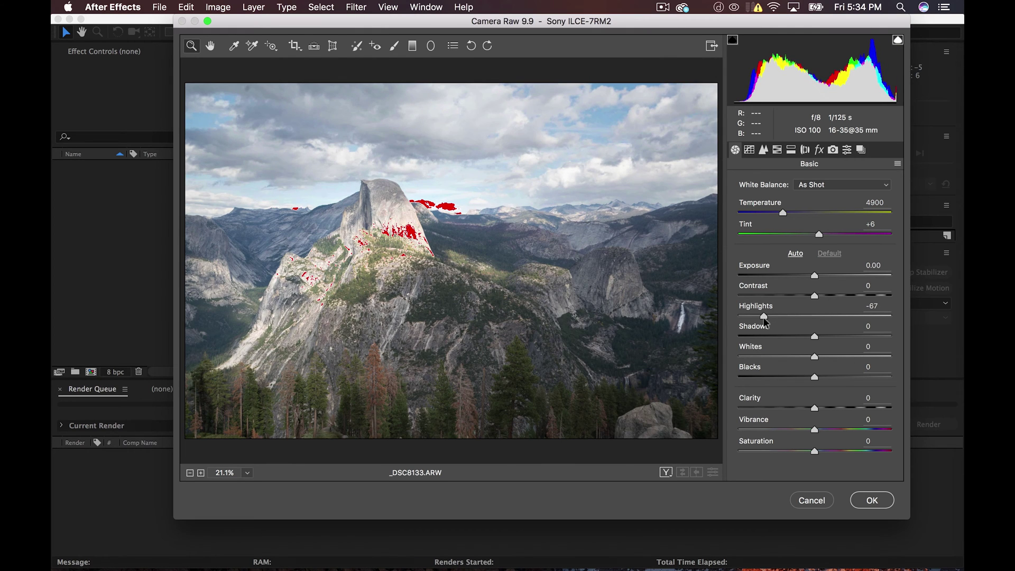
drag(815, 276, 796, 277)
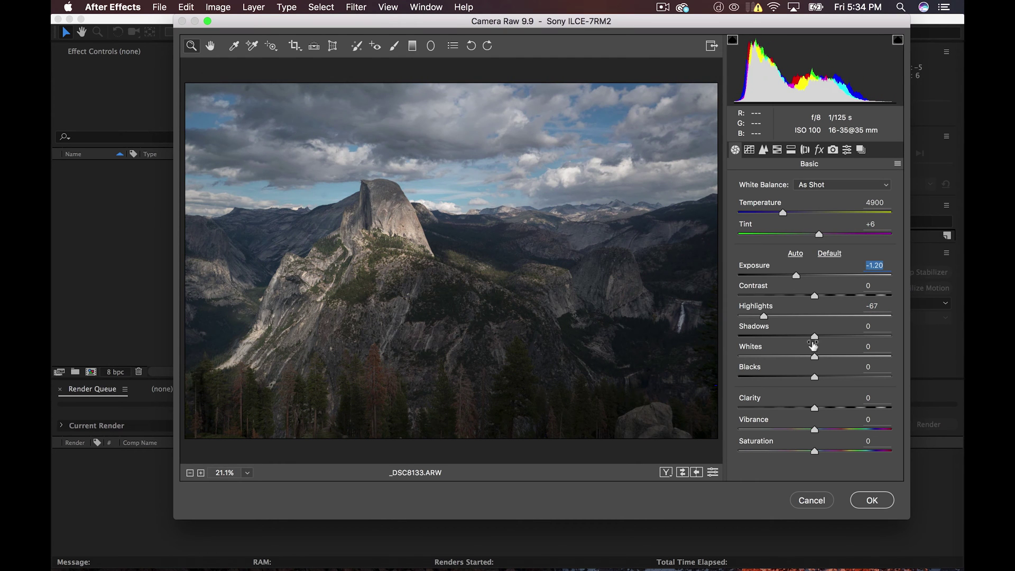
drag(816, 339, 848, 336)
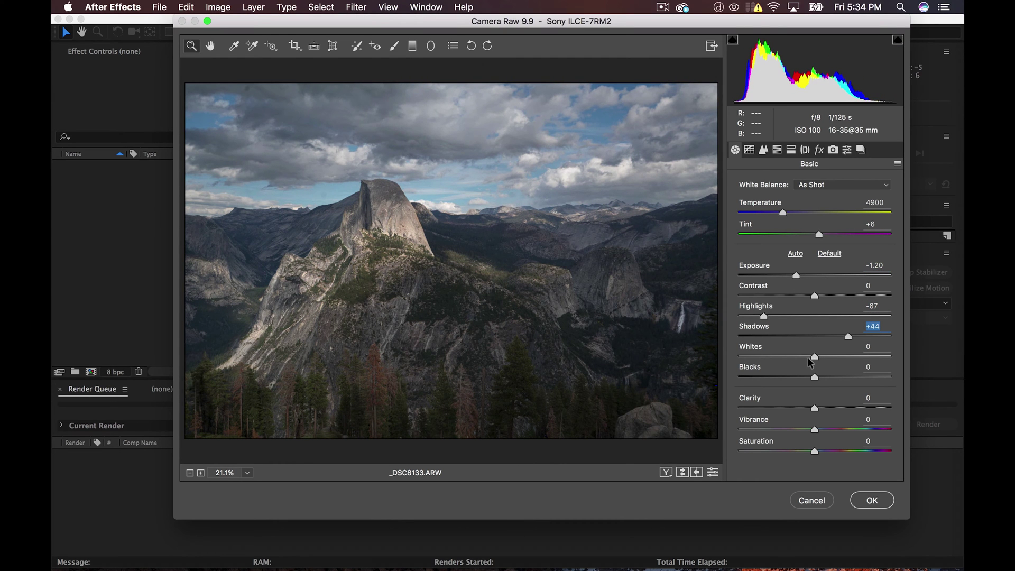
drag(815, 358, 823, 359)
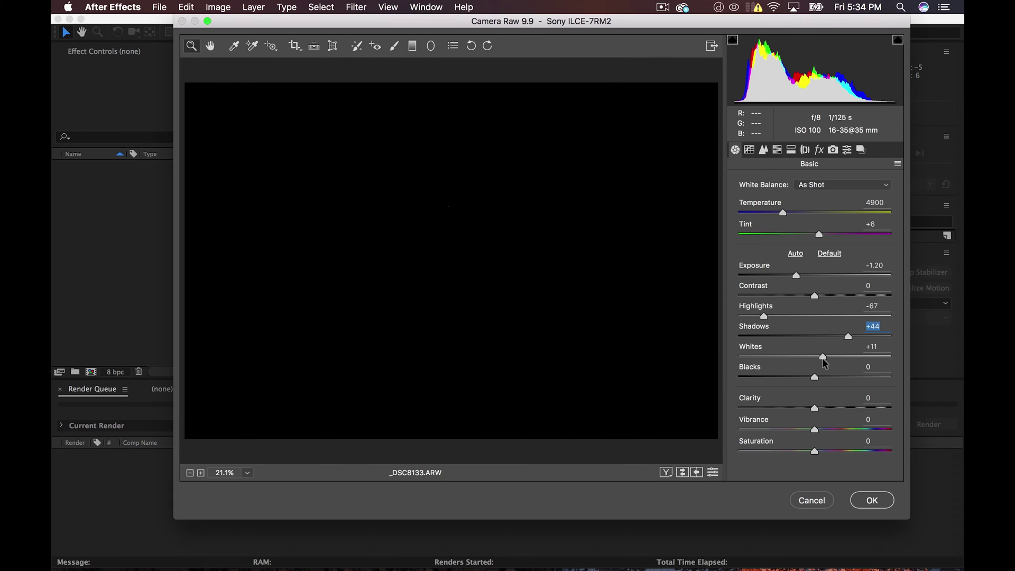
drag(823, 359, 803, 379)
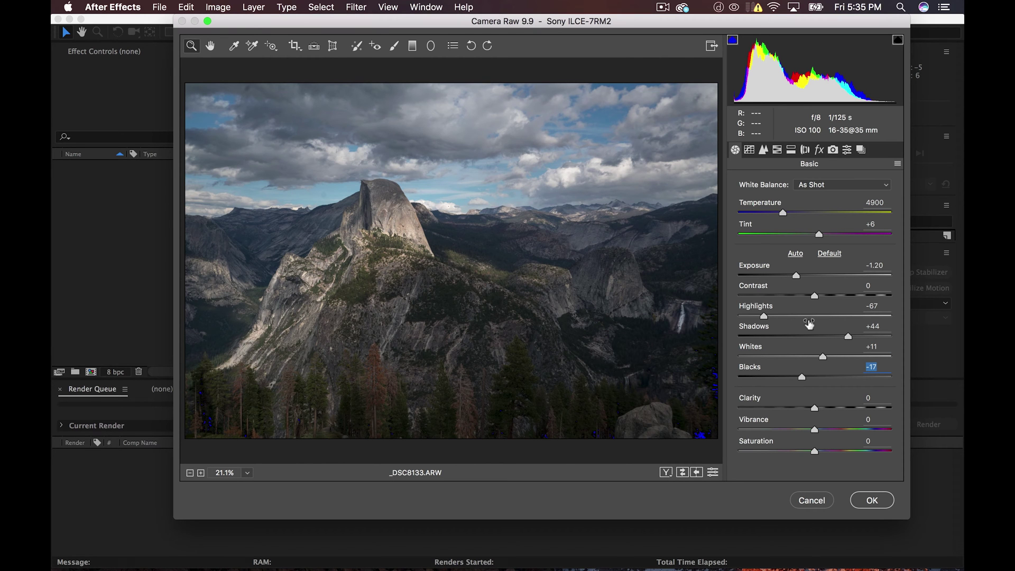
drag(847, 335, 861, 338)
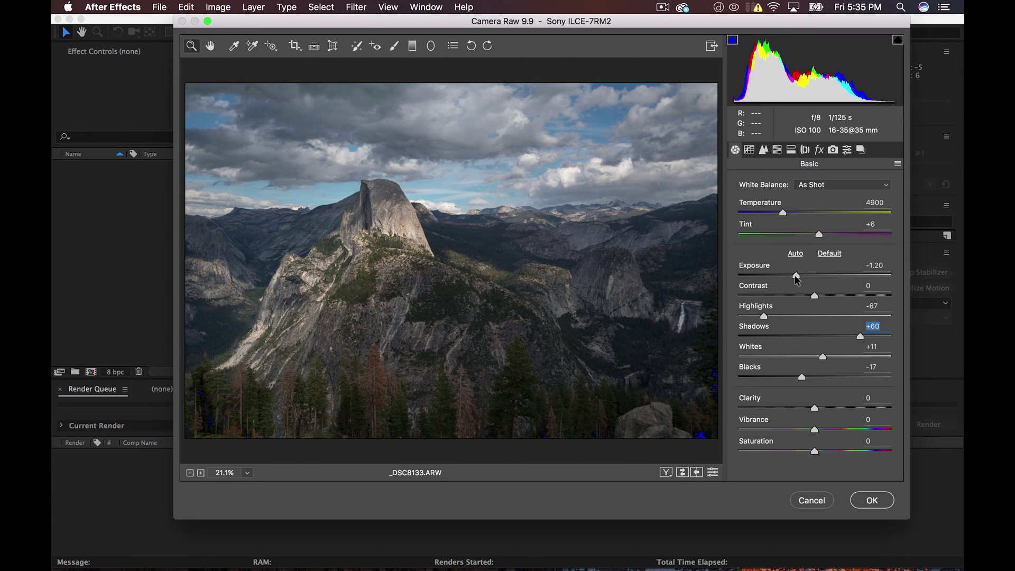
click(796, 277)
Set the Blue Primary saturation in Camera Calibration to +81.
click(847, 150)
click(832, 150)
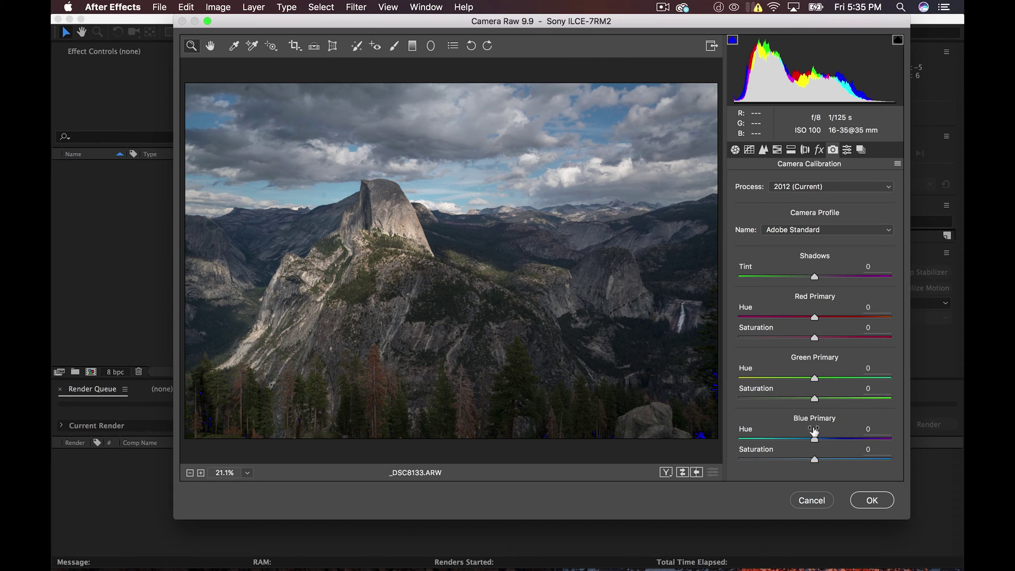
drag(814, 458, 876, 454)
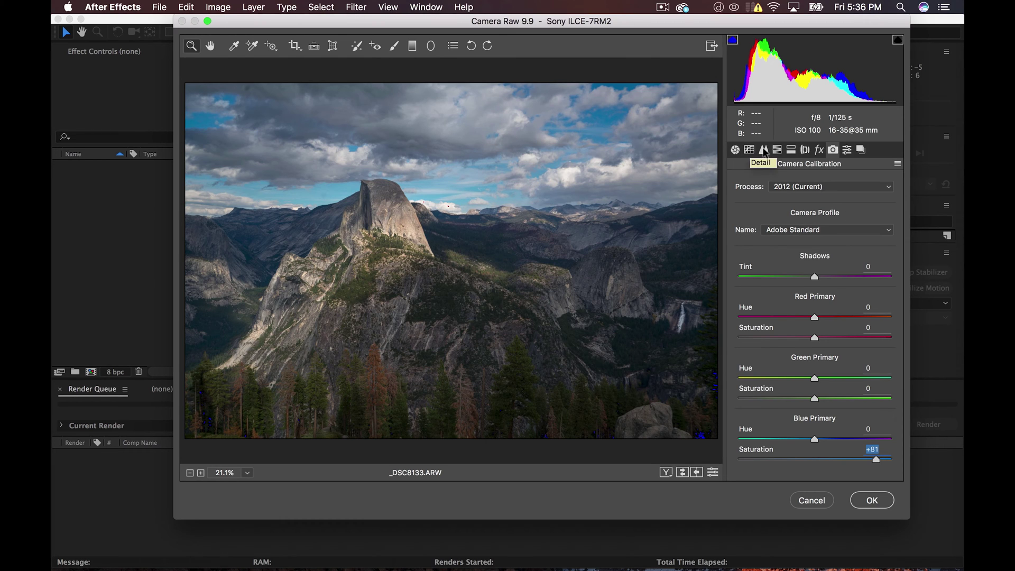
Turn on lens profile corrections and chromatic aberration removal for the photo.
click(819, 151)
click(804, 152)
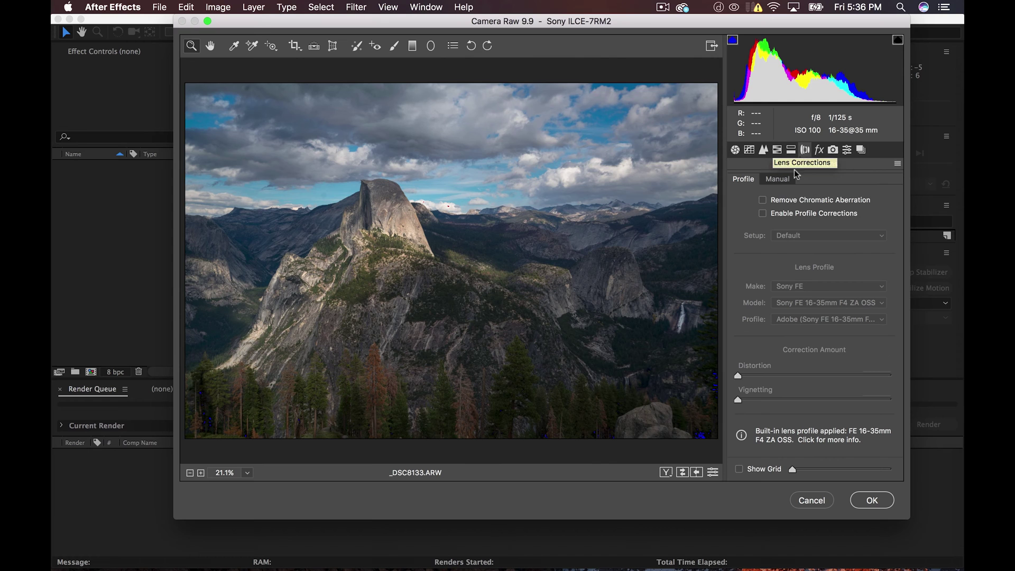
click(762, 213)
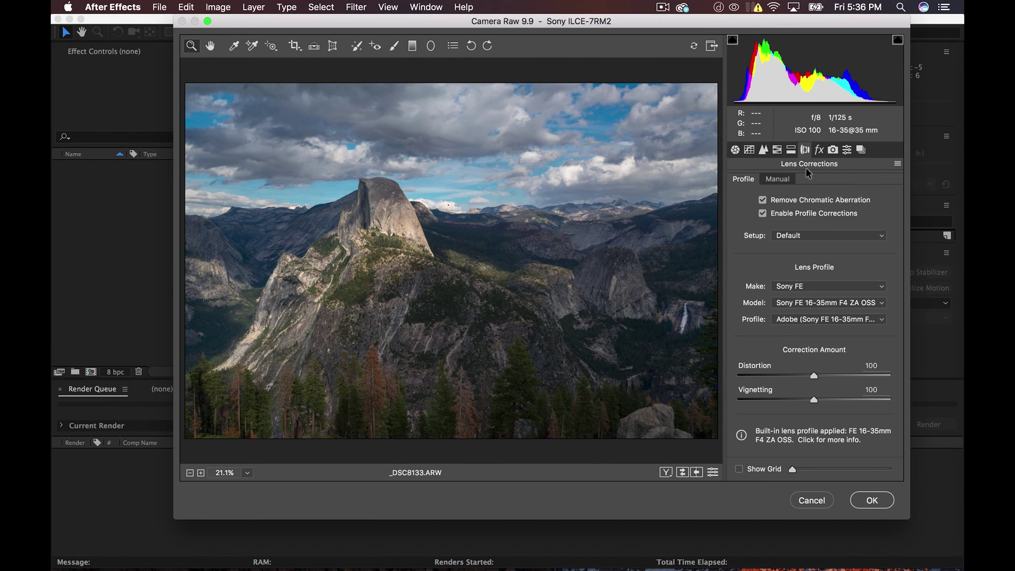
Sharpen the photo with an Amount of 80 and a Masking of 77, checking the edge mask preview.
click(818, 150)
click(791, 150)
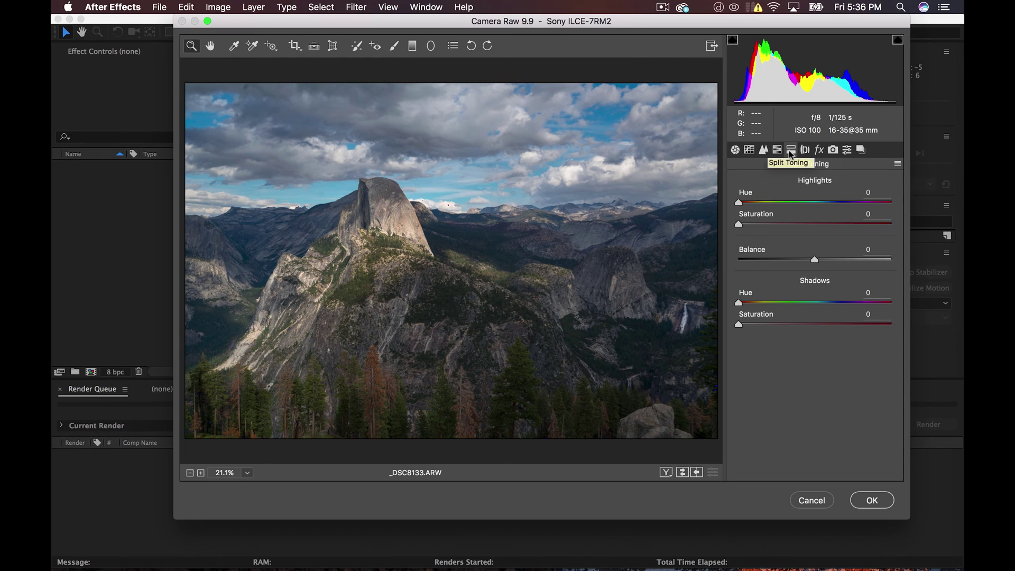
click(777, 149)
click(762, 150)
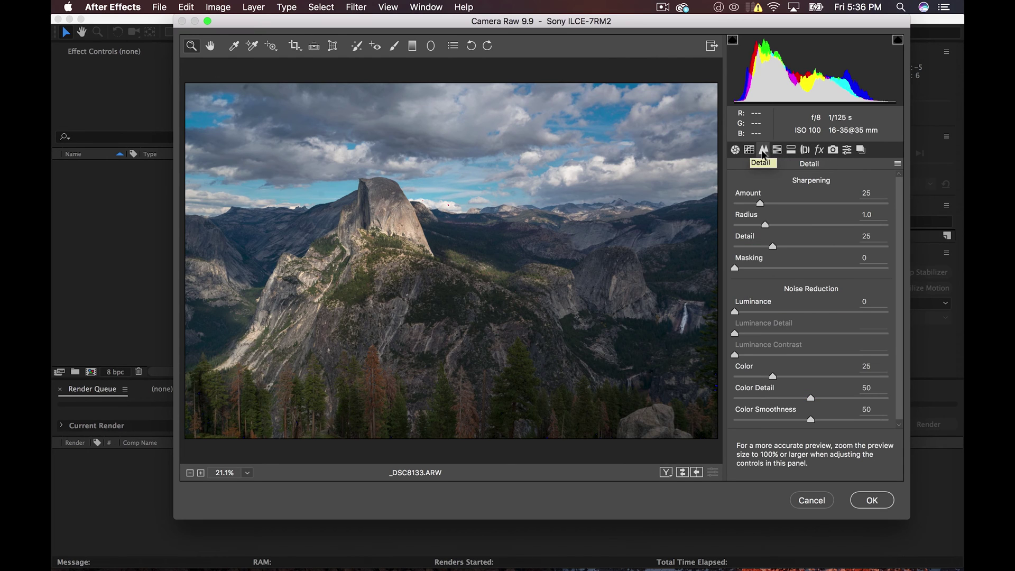
drag(760, 204, 829, 205)
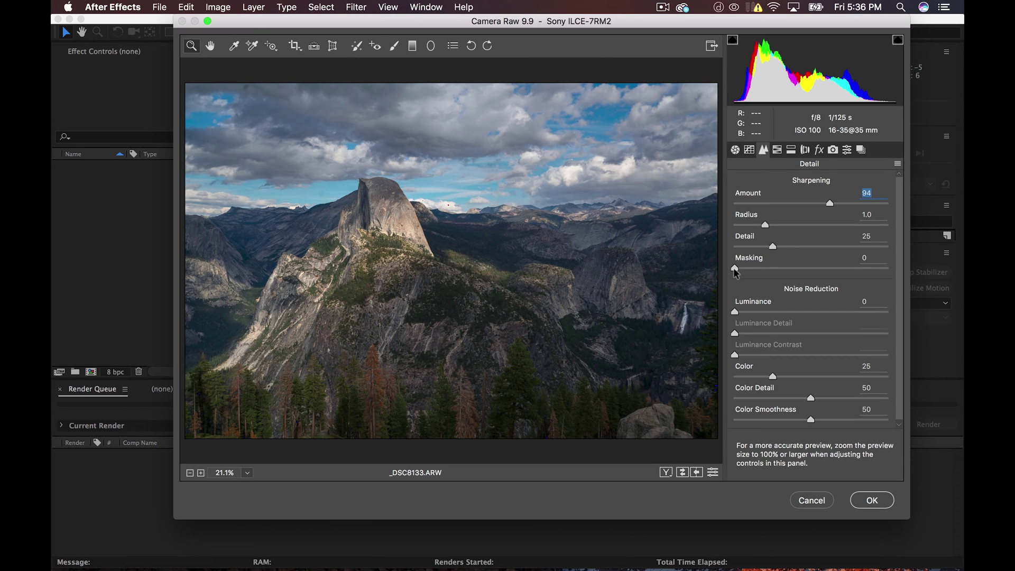
drag(735, 270, 863, 270)
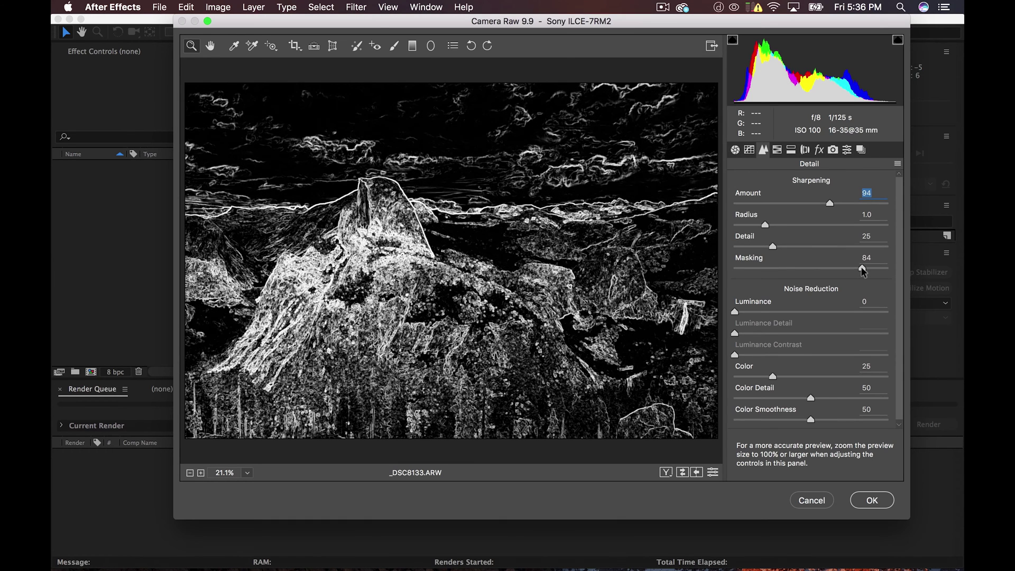
mouse_move(860, 271)
mouse_down()
mouse_move(879, 270)
mouse_move(871, 273)
mouse_up()
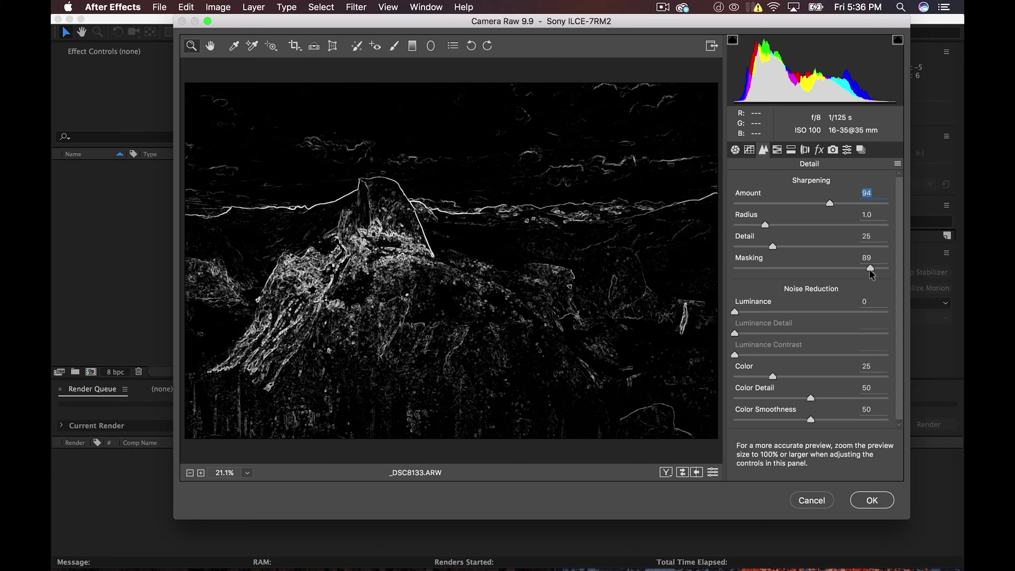
drag(871, 273, 903, 268)
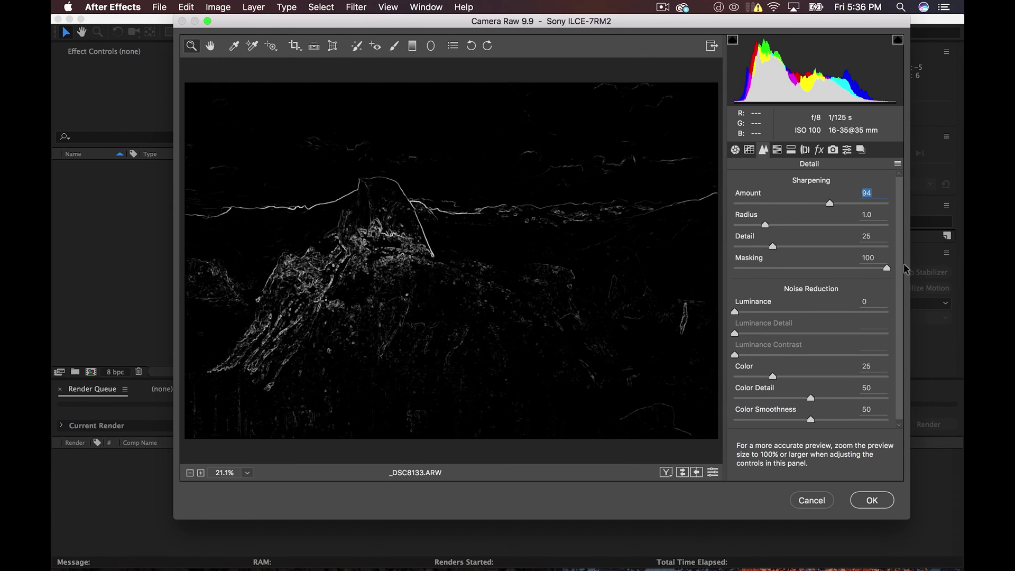
drag(904, 269, 852, 273)
drag(829, 204, 815, 204)
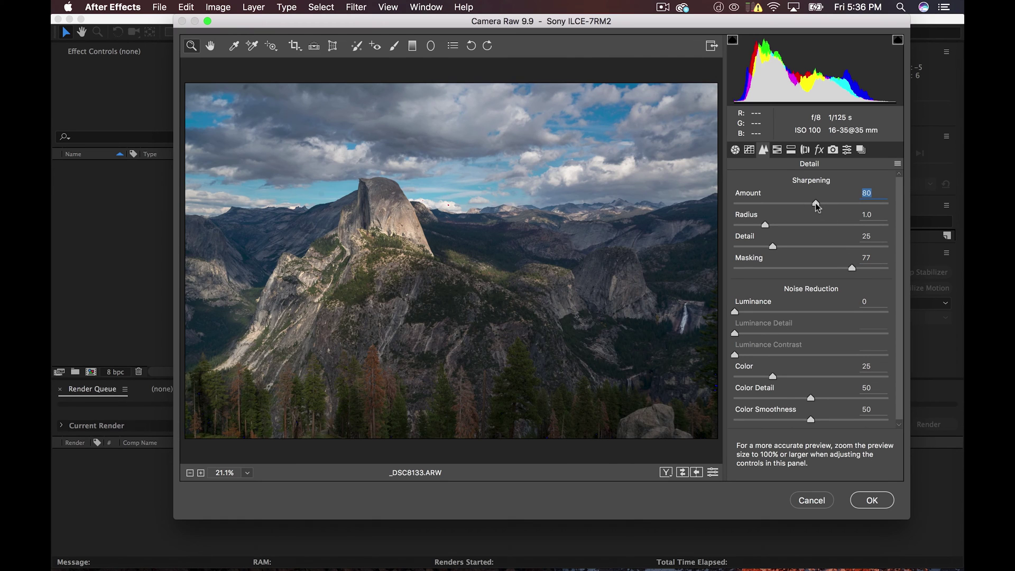
Split-tone the highlights with hue 54 and saturation 25, the shadows with hue 228 and saturation 24, and Balance +48.
click(775, 151)
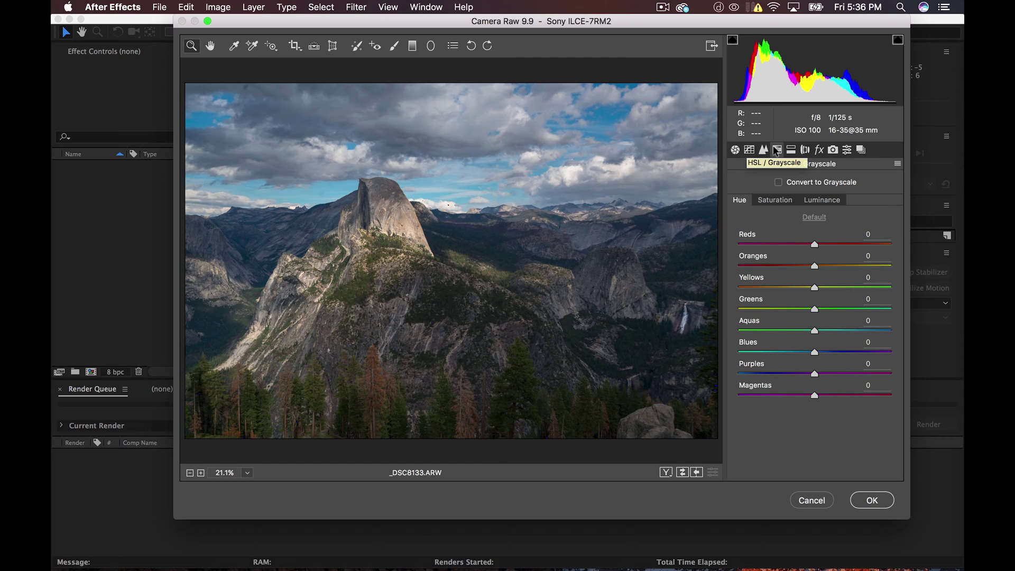
click(791, 151)
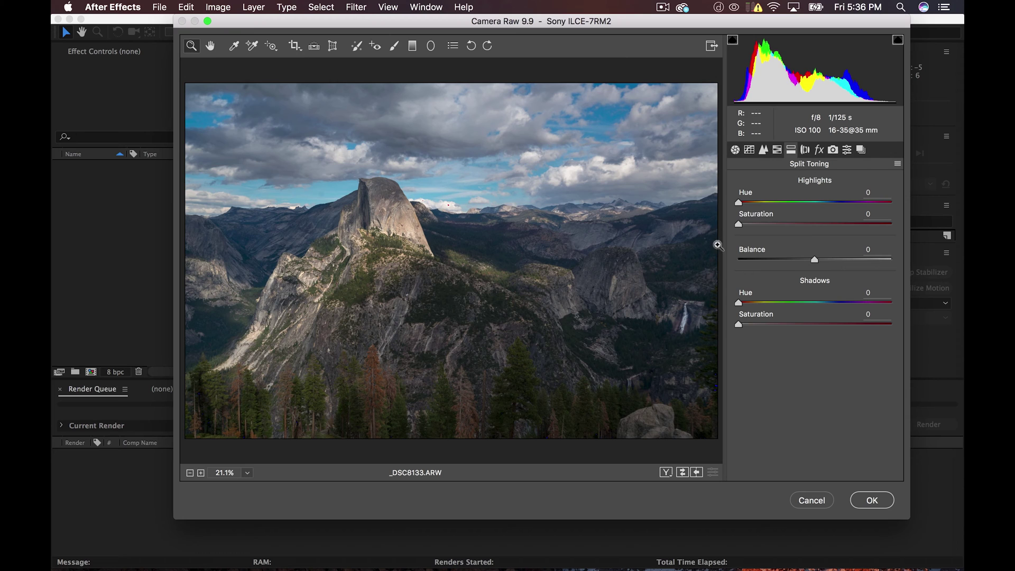
drag(739, 202, 778, 227)
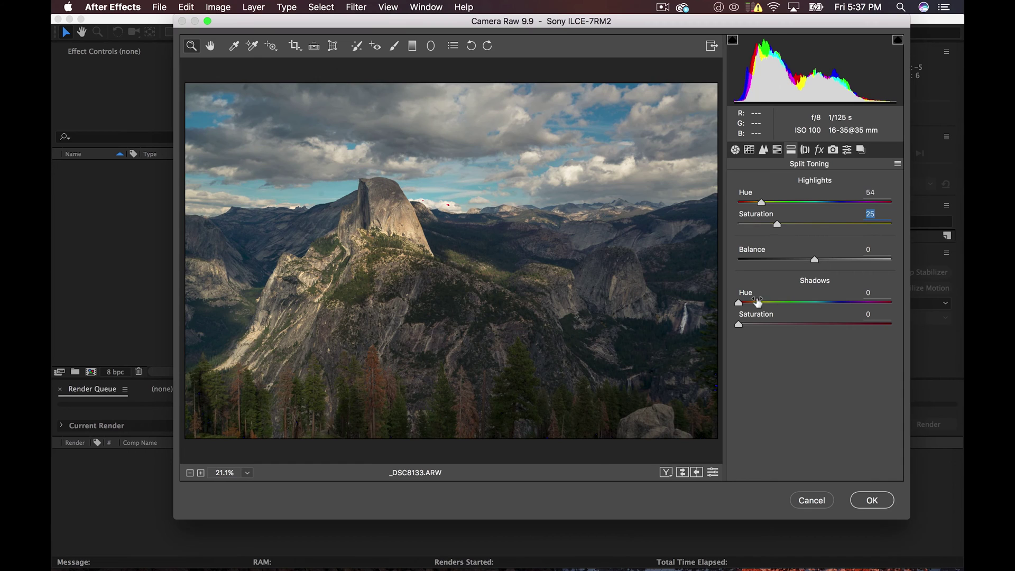
drag(738, 302, 835, 303)
drag(738, 324, 773, 324)
drag(814, 259, 852, 277)
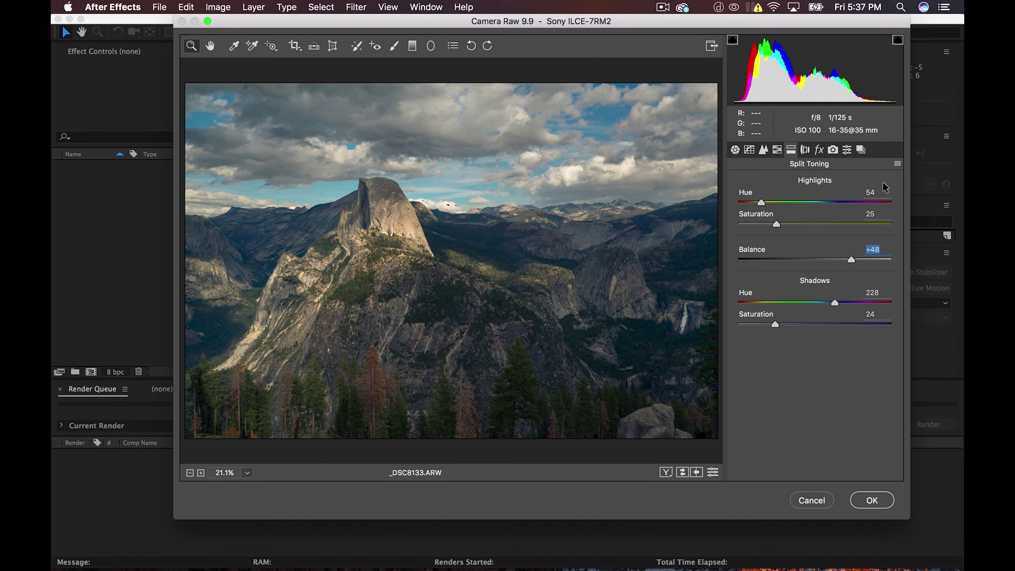
alt+click(811, 501)
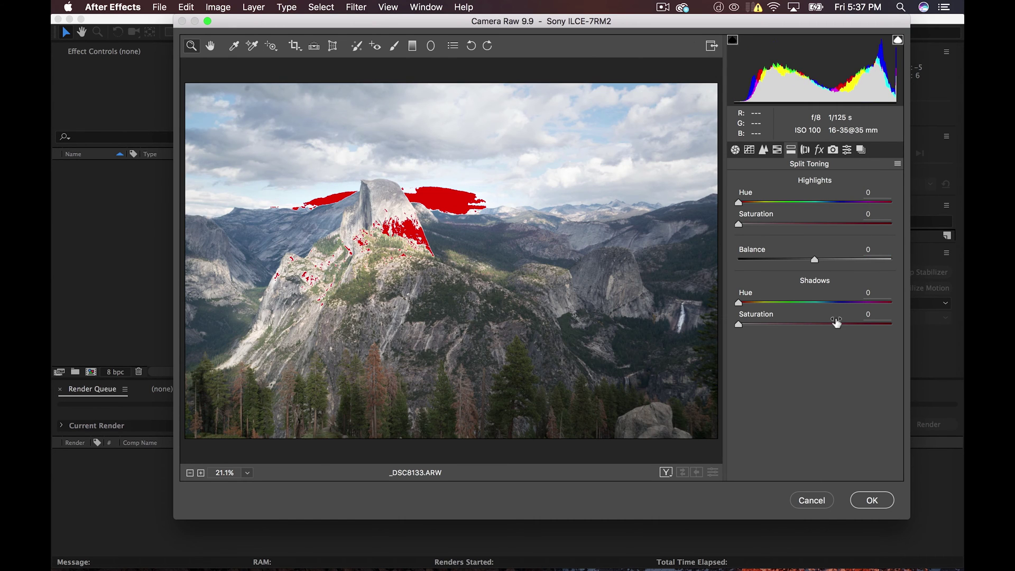
key(super+z)
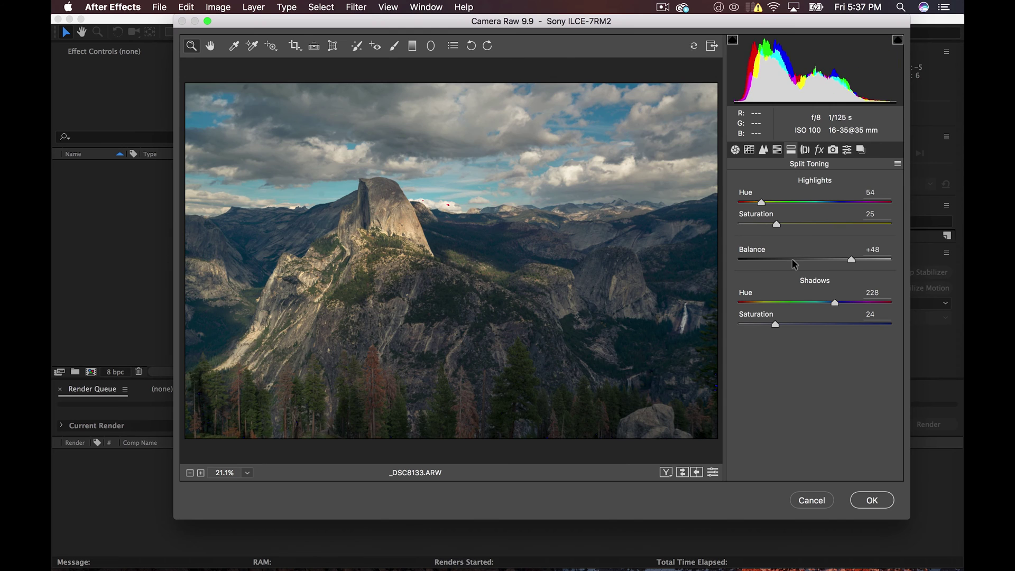
click(898, 165)
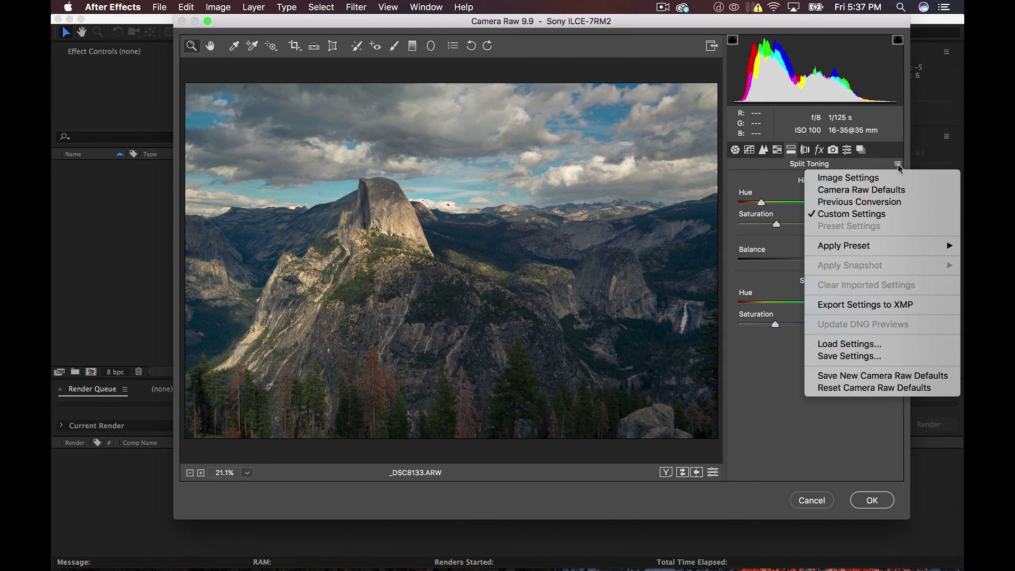
click(899, 167)
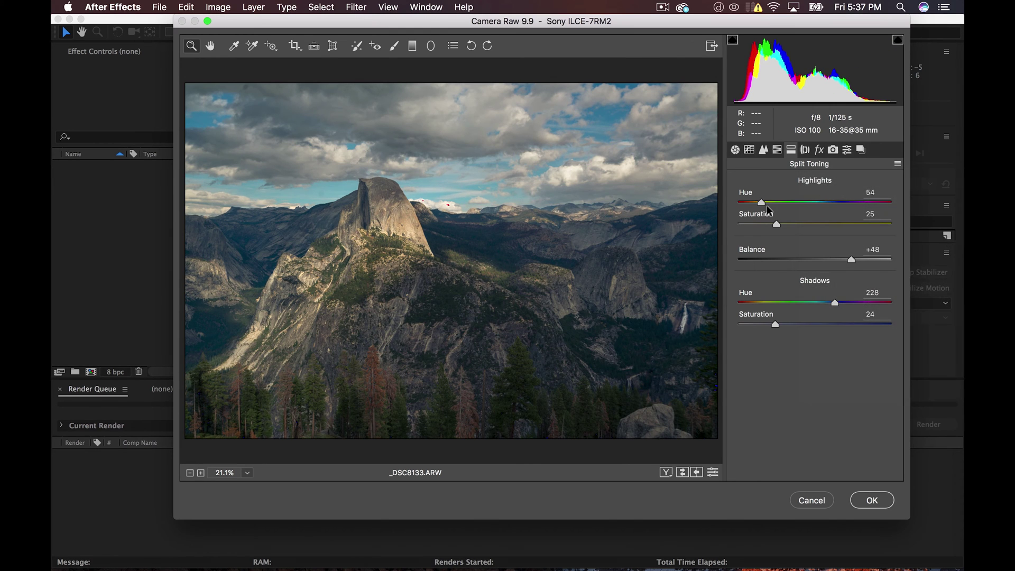
Reset the split toning hue, saturation and balance values to 0 for both highlights and shadows.
double_click(761, 202)
double_click(776, 225)
double_click(852, 259)
double_click(836, 303)
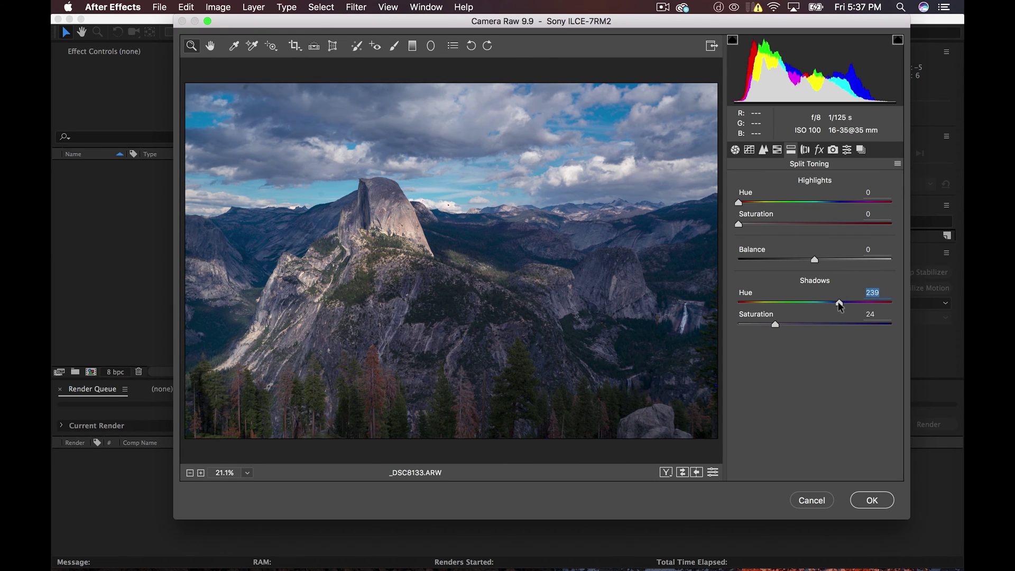
double_click(775, 325)
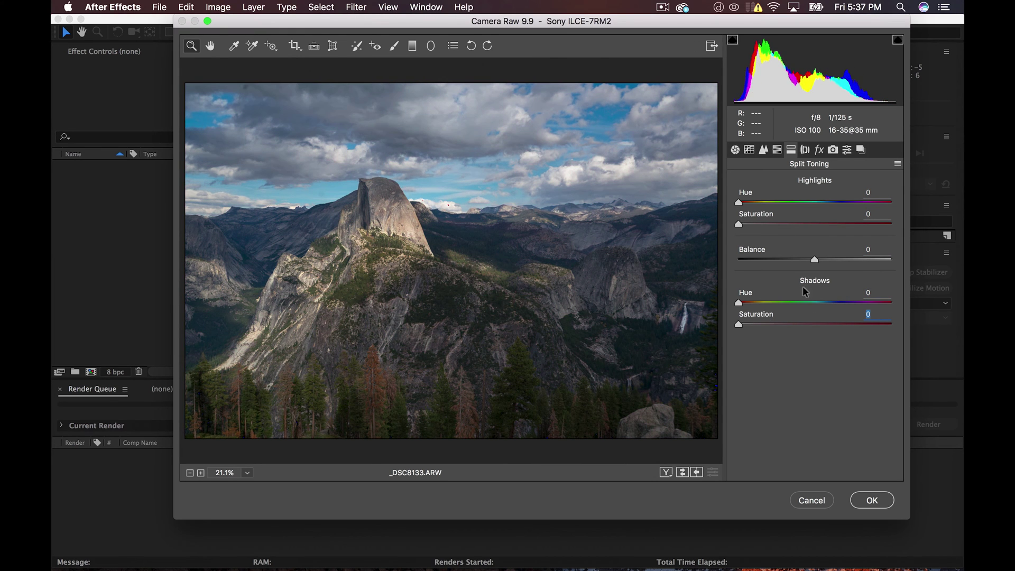
Return to the Basic adjustments and compare the photo before and after in side-by-side and split previews.
click(777, 150)
click(764, 151)
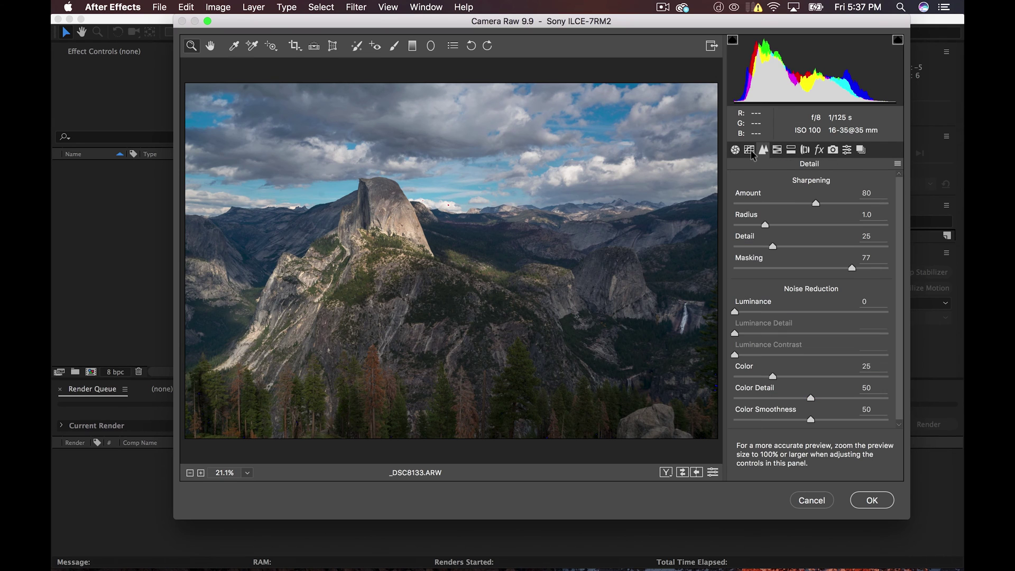
click(735, 150)
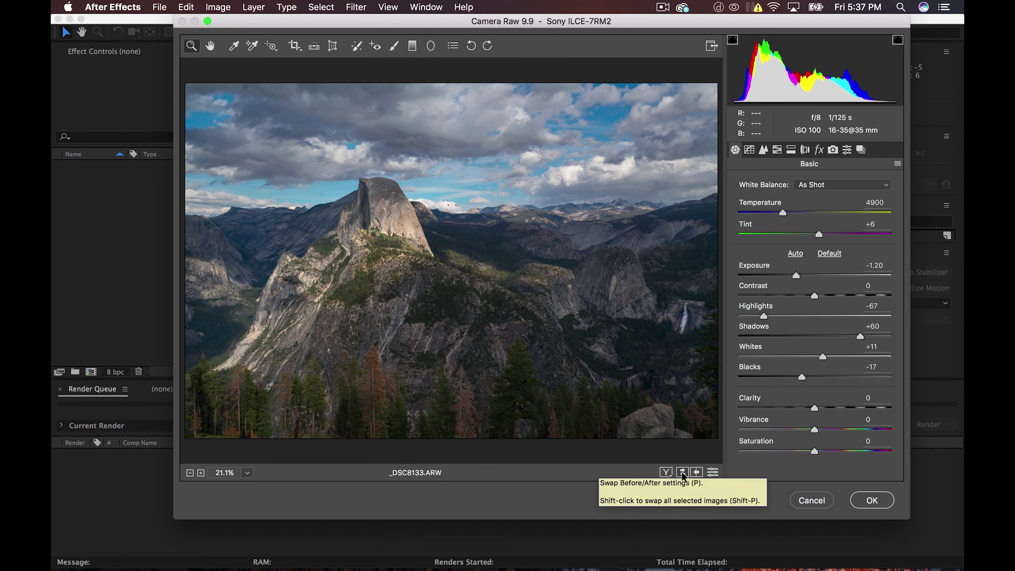
click(666, 472)
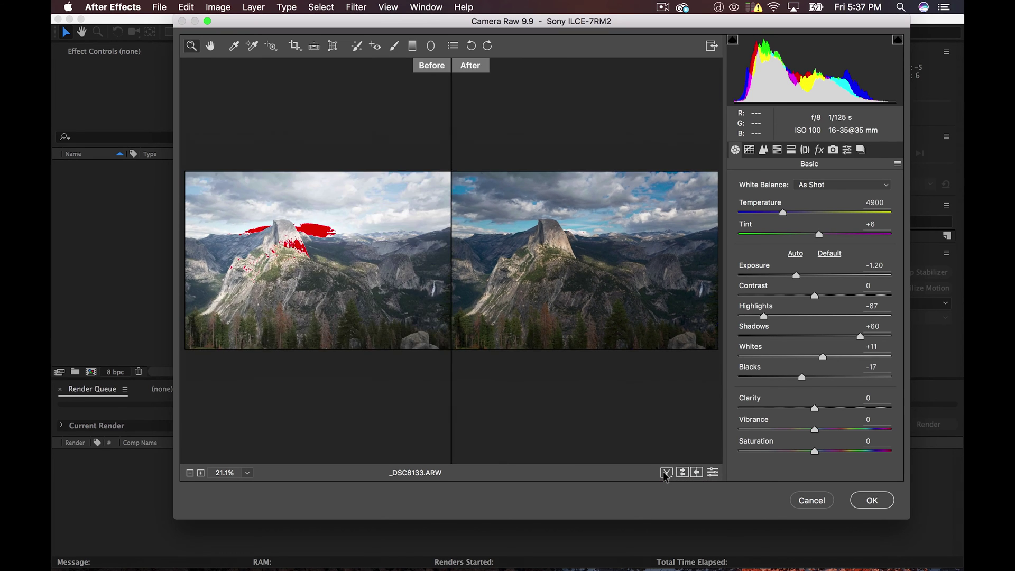
click(666, 472)
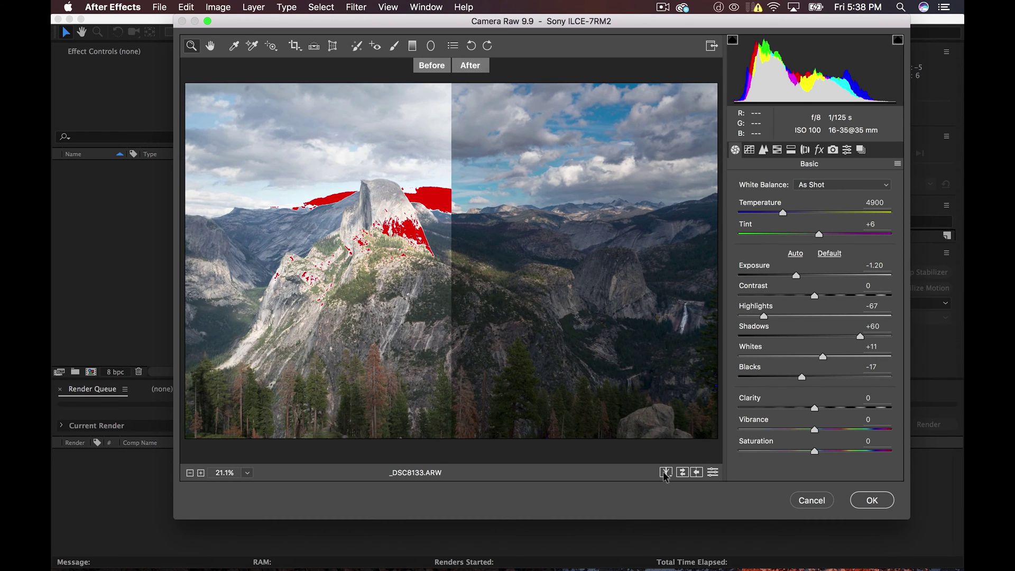
click(666, 472)
click(665, 473)
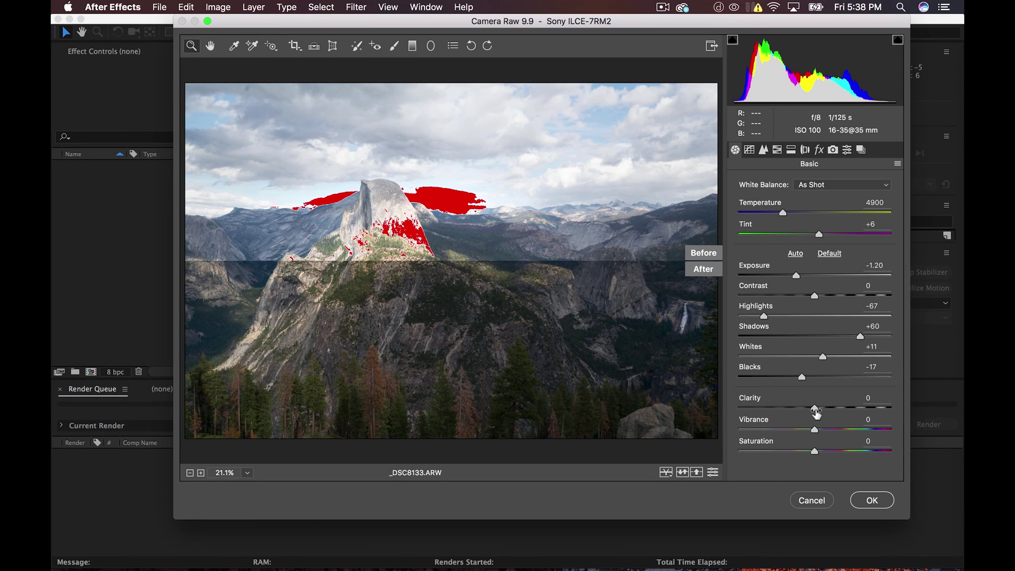
Set Clarity to +20 and Vibrance to +11, and apply the Camera Raw settings to the imported sequence.
drag(823, 408, 823, 431)
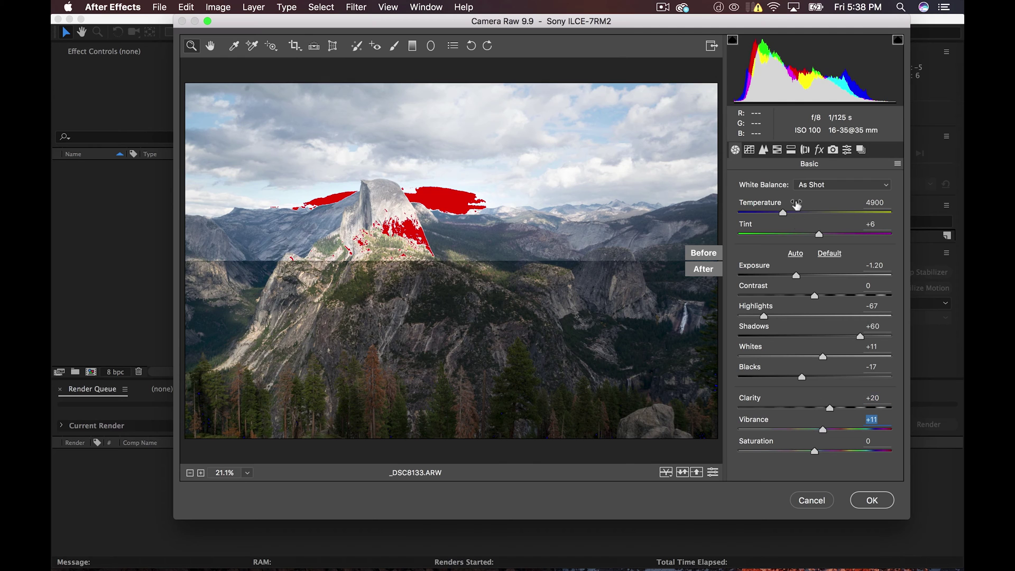
click(872, 500)
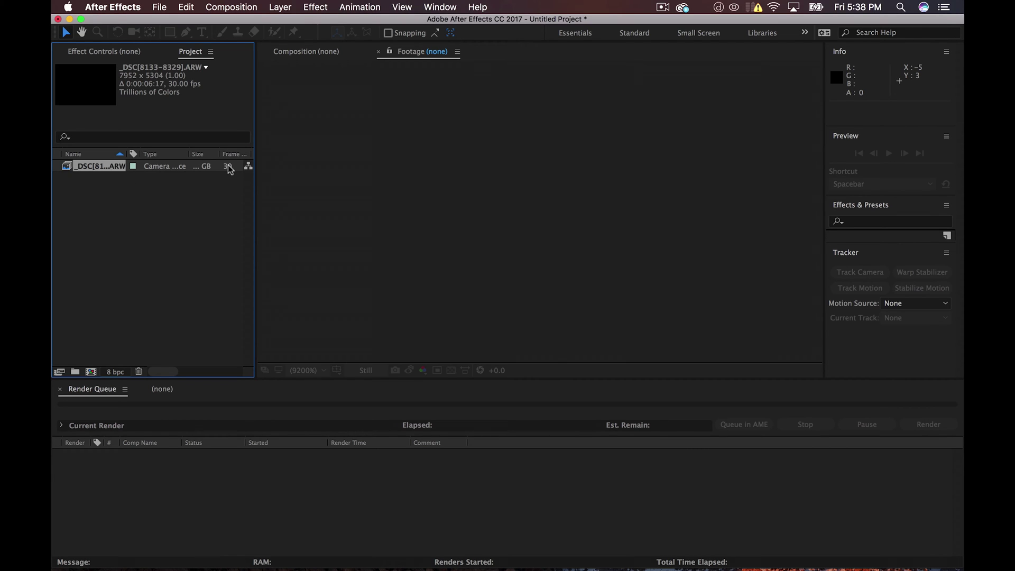
Interpret the imported raw sequence's footage at a frame rate of 23.976 frames per second.
right_click(118, 167)
right_click(103, 171)
mouse_move(148, 254)
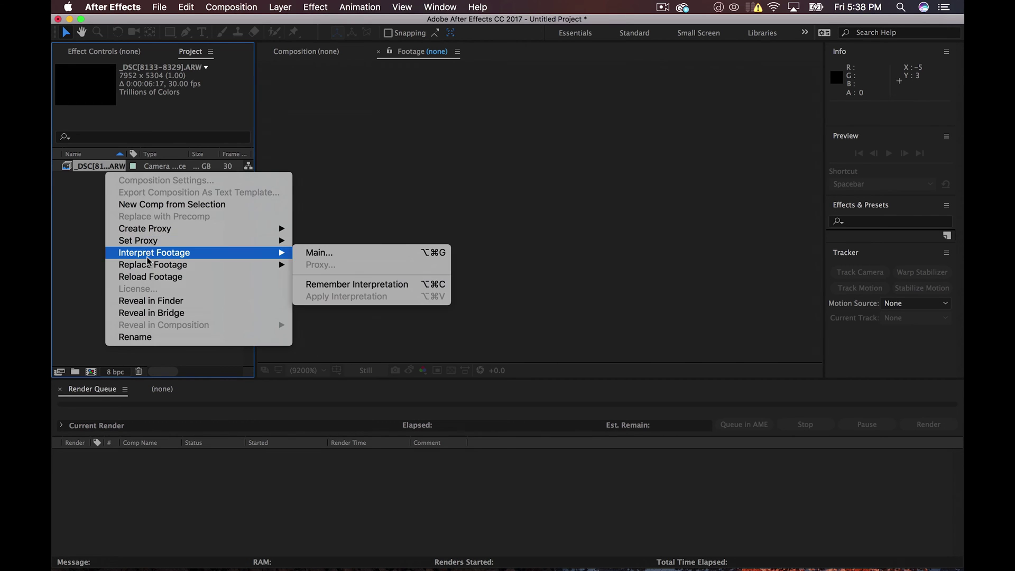
click(333, 253)
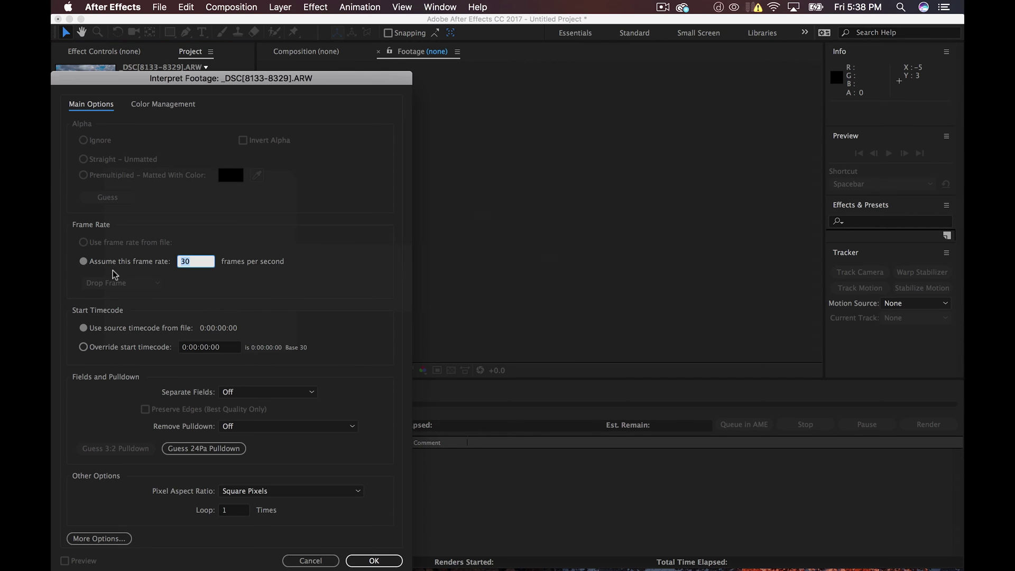
text(23.976)
click(367, 561)
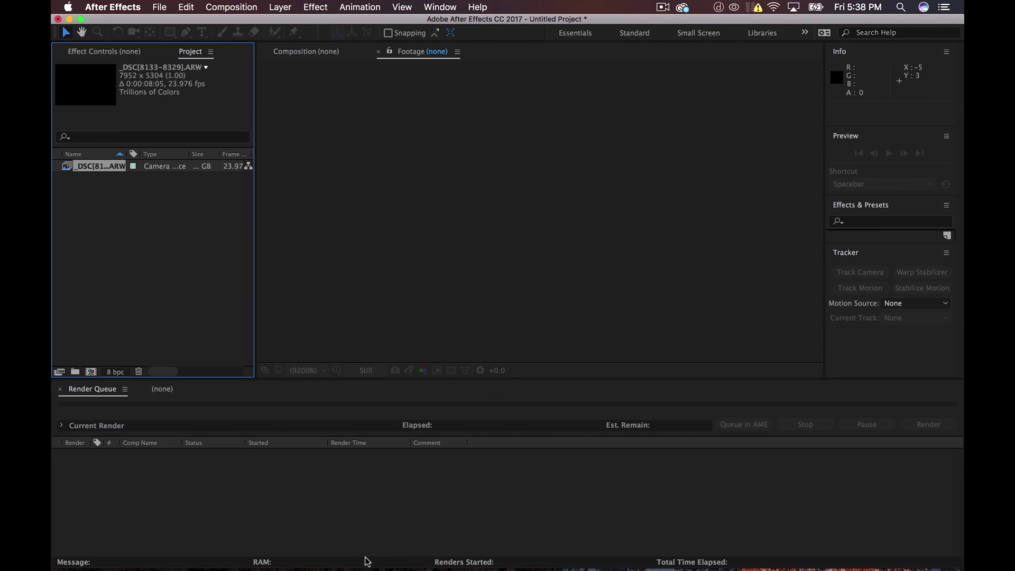
Create a composition from the raw sequence and set its size to 3840 x 2160 px.
right_click(104, 170)
click(136, 204)
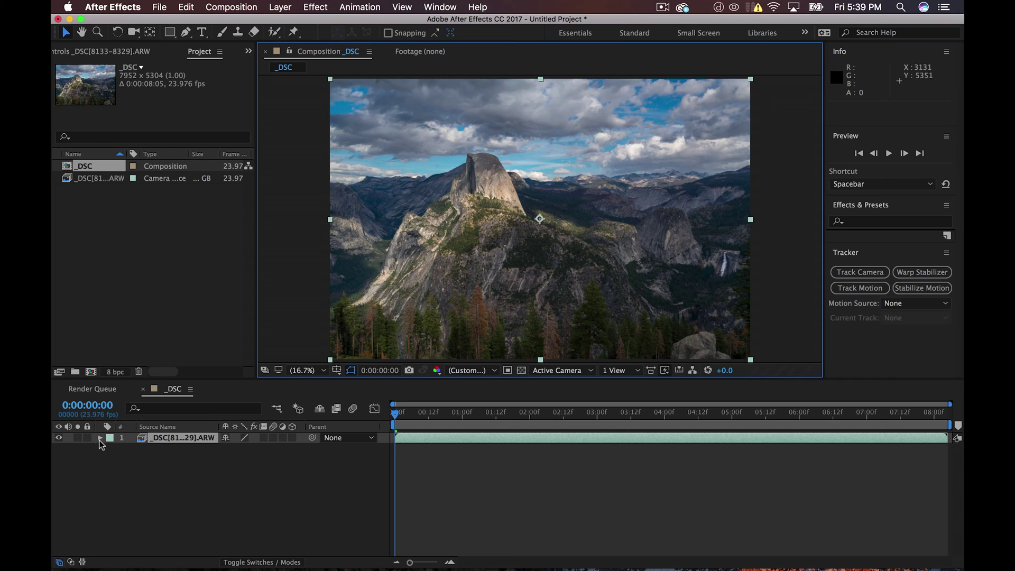
click(232, 7)
click(240, 42)
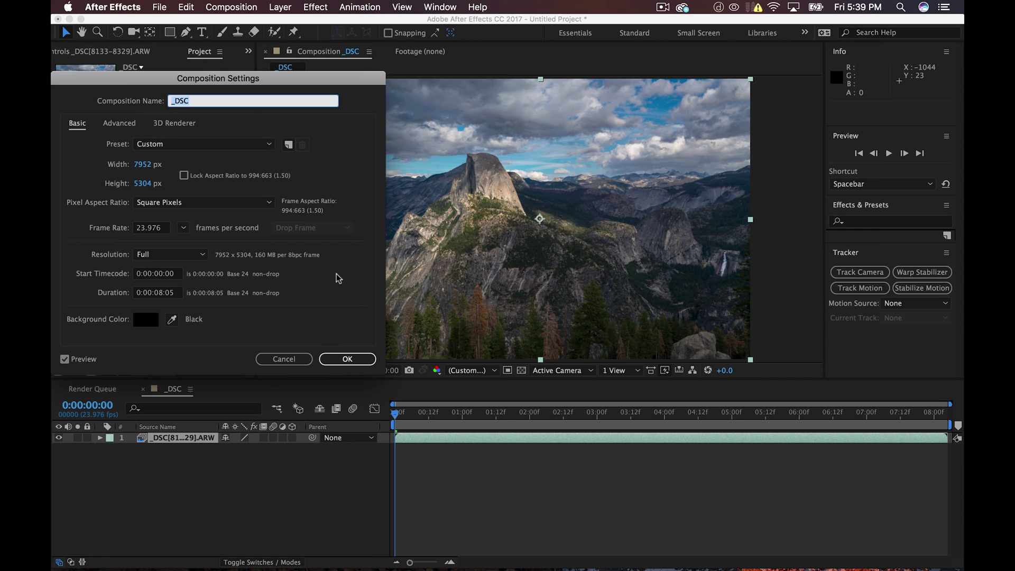
click(140, 165)
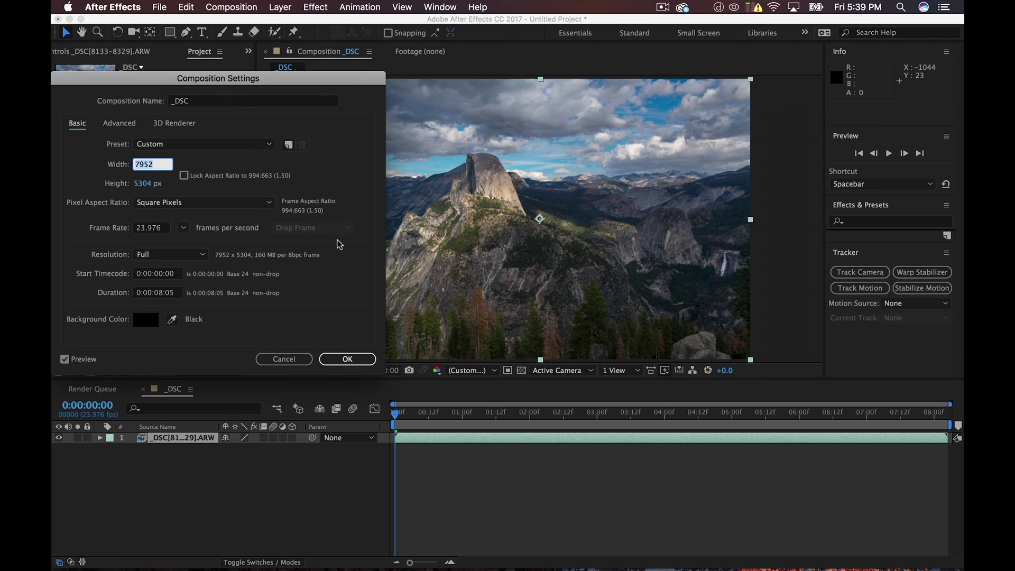
text(3840)
key(Tab)
text(2160)
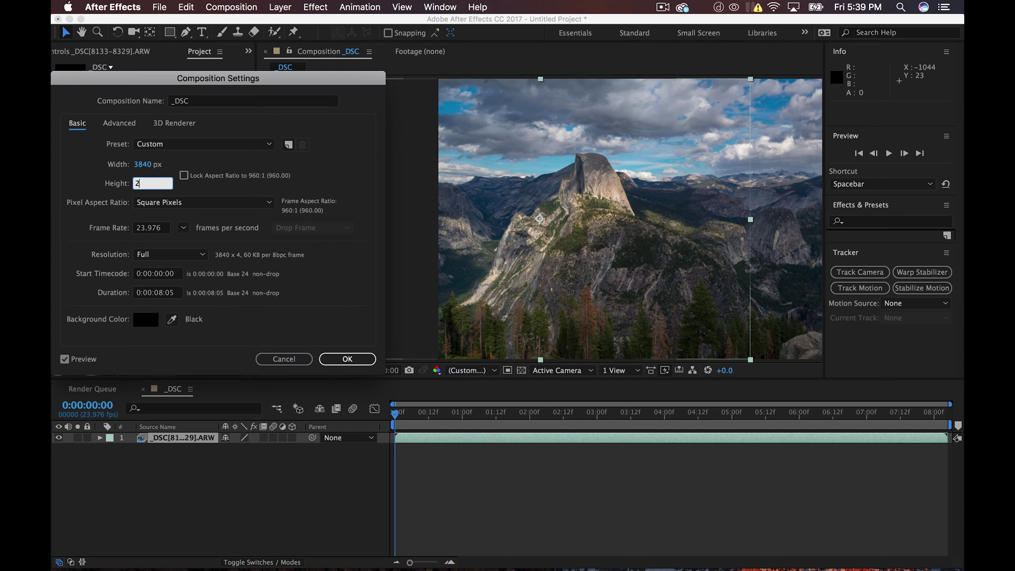
click(336, 359)
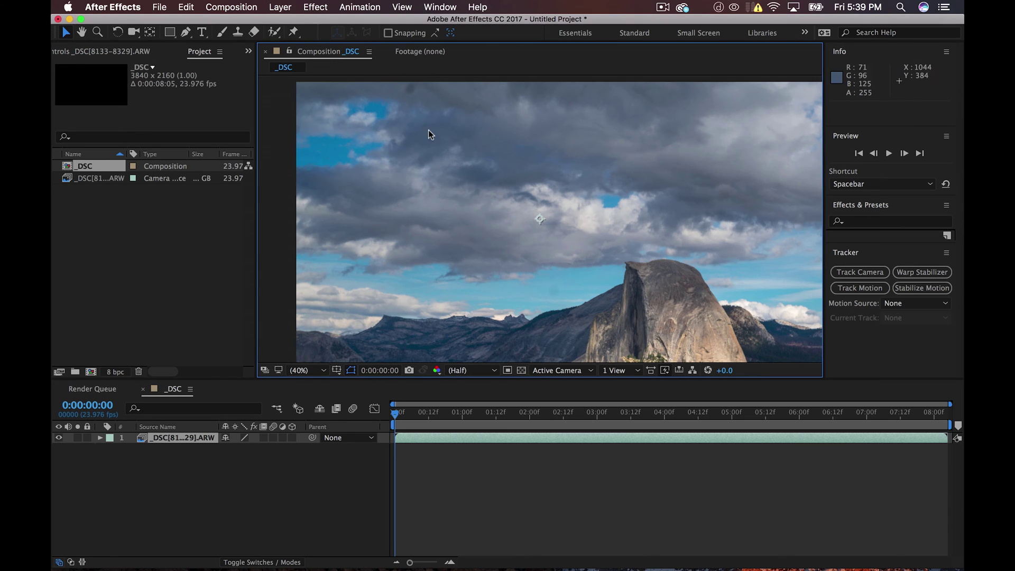
Reveal the sequence layer's Transform properties and scale the layer down to 49% to fit the frame.
click(100, 438)
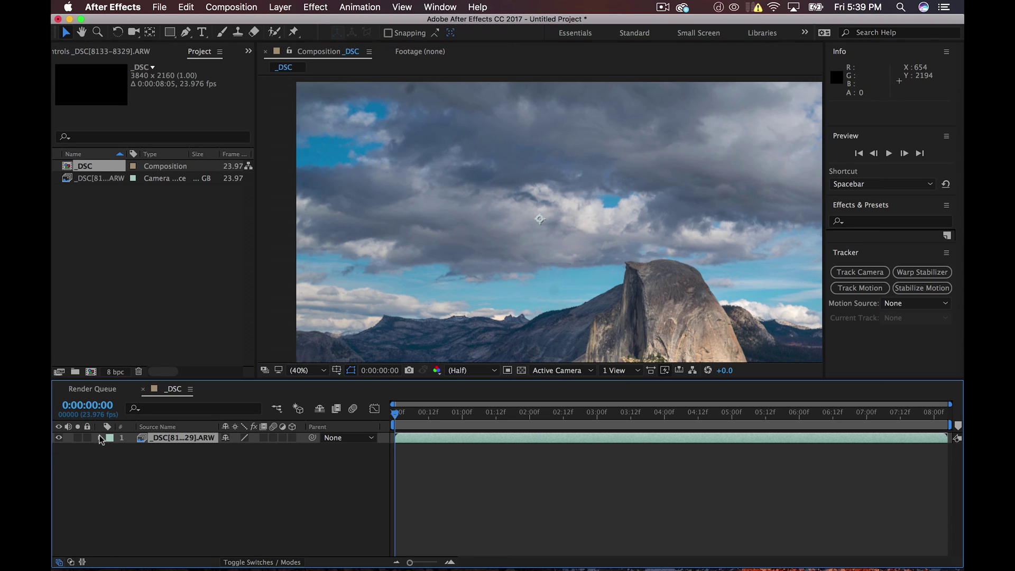
click(110, 448)
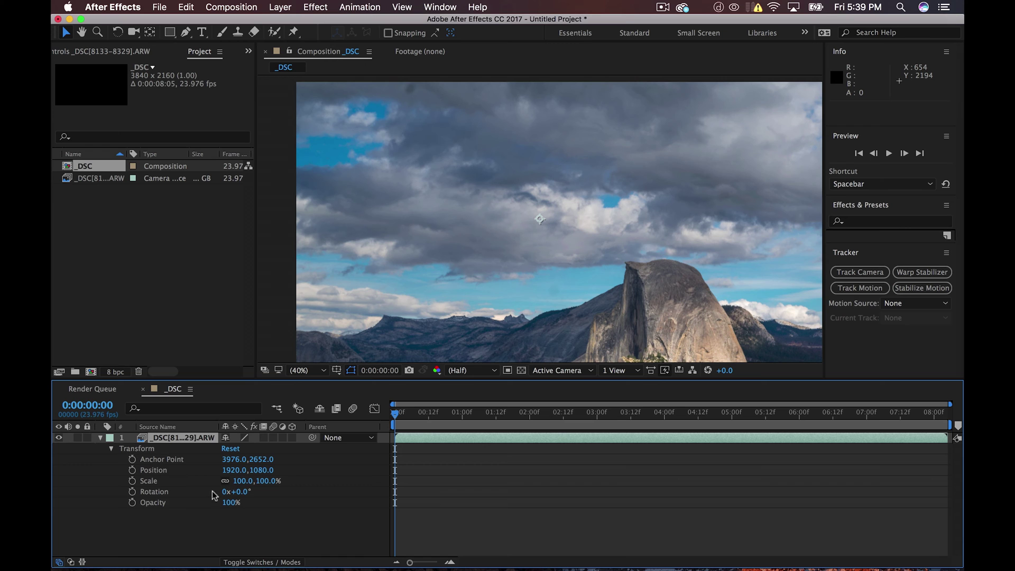
drag(251, 486, 223, 485)
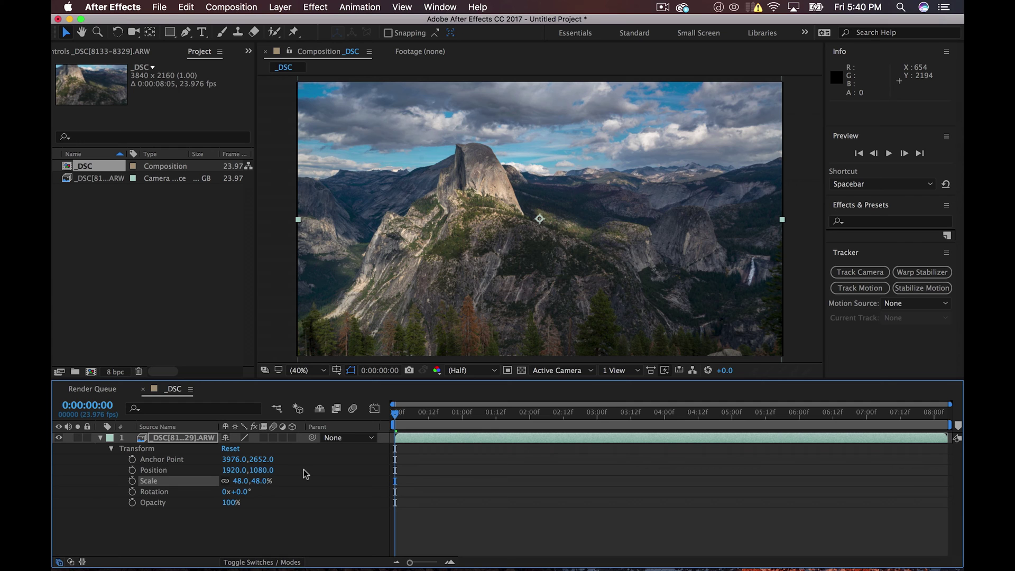
drag(254, 481, 255, 482)
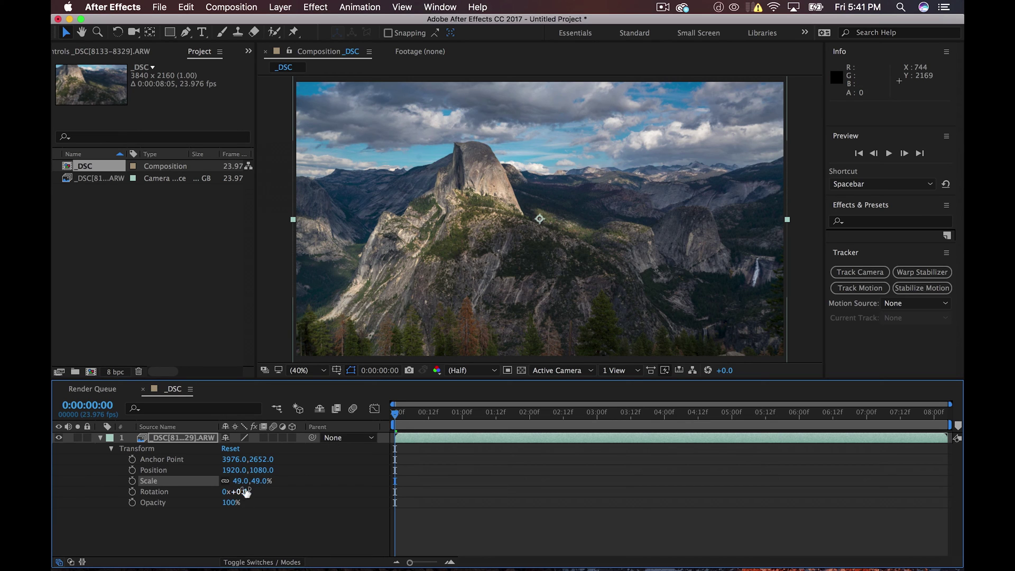
Scale the layer to 90%, reposition it to about 325, 1055 on the waterfall side, and keyframe Position and Scale at the first frame.
drag(248, 483, 281, 488)
drag(507, 291, 442, 302)
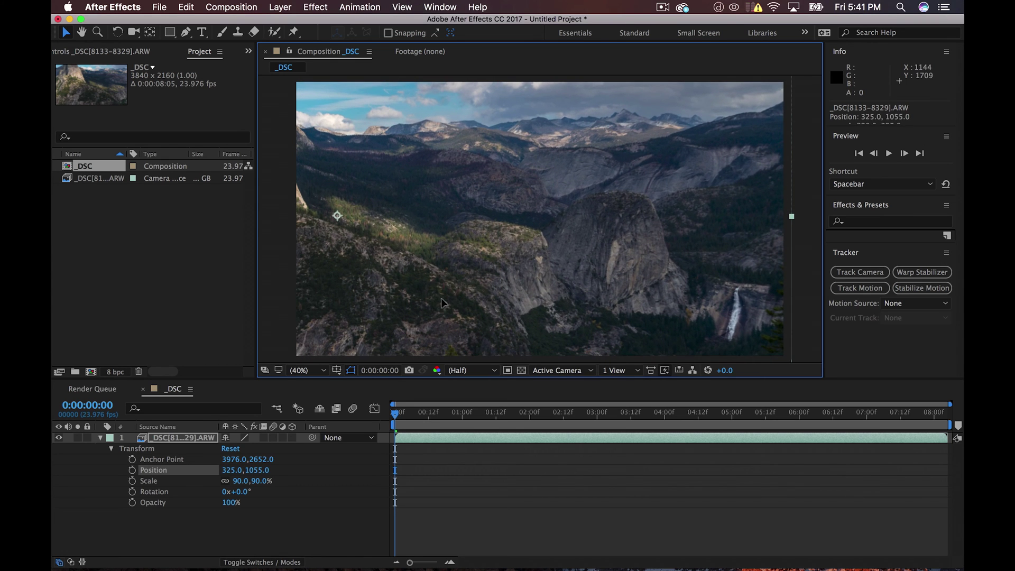
click(384, 419)
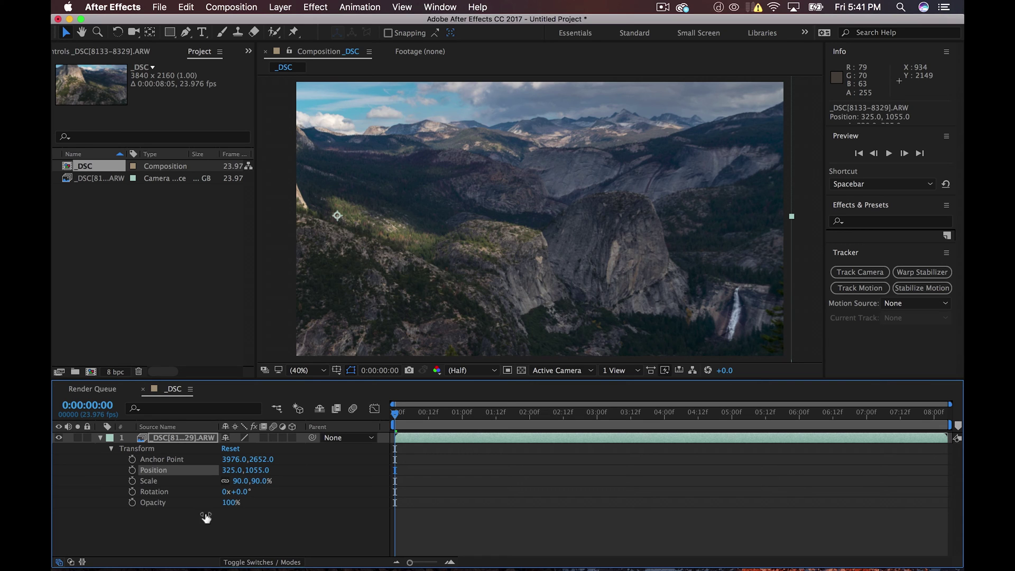
click(131, 471)
click(133, 481)
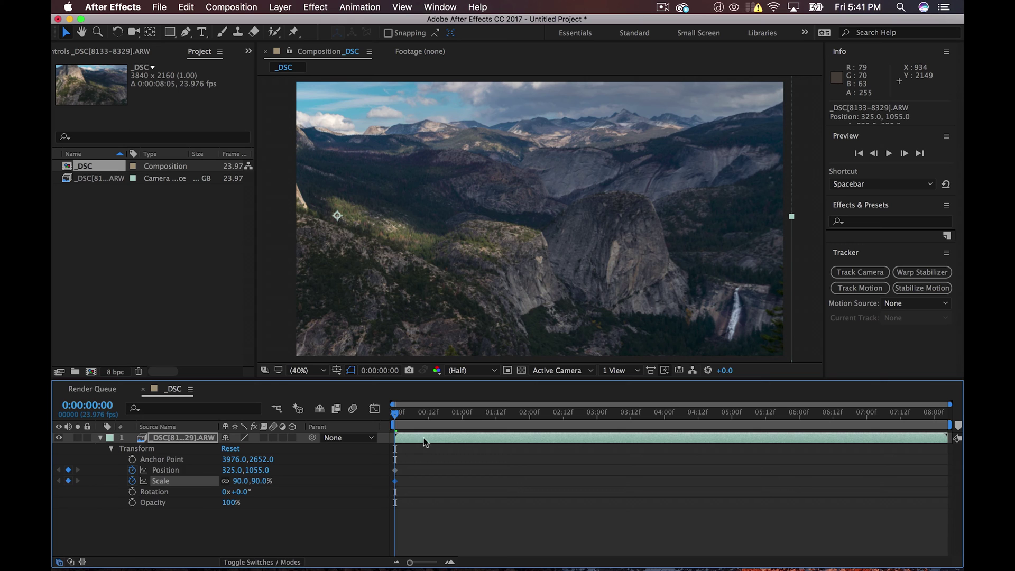
At 0:00:08:04, set the layer's Scale to 49% and move it to about 1945, 1295 so it fills the frame.
drag(395, 418, 946, 415)
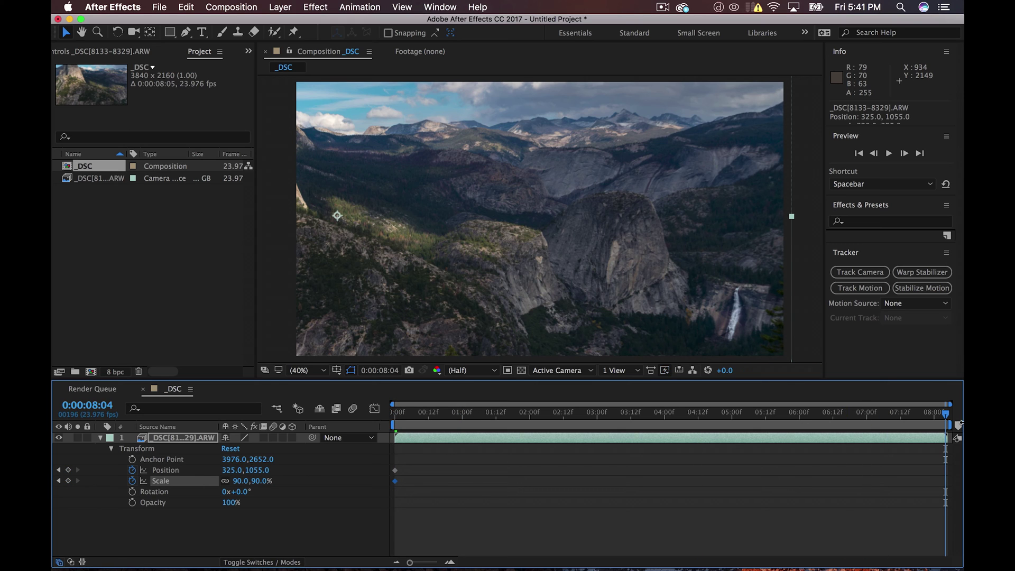
drag(247, 482, 231, 491)
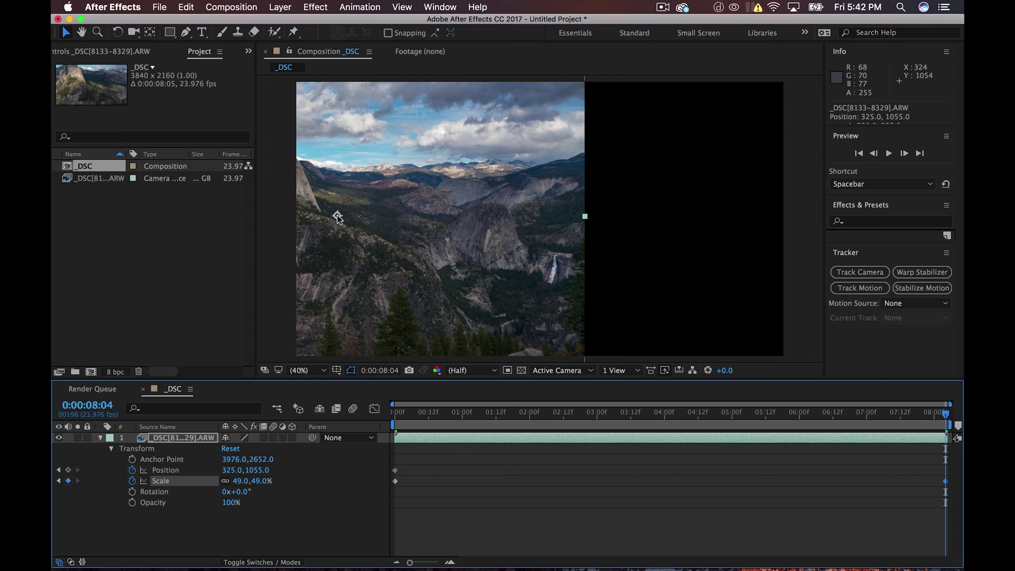
drag(337, 217, 543, 247)
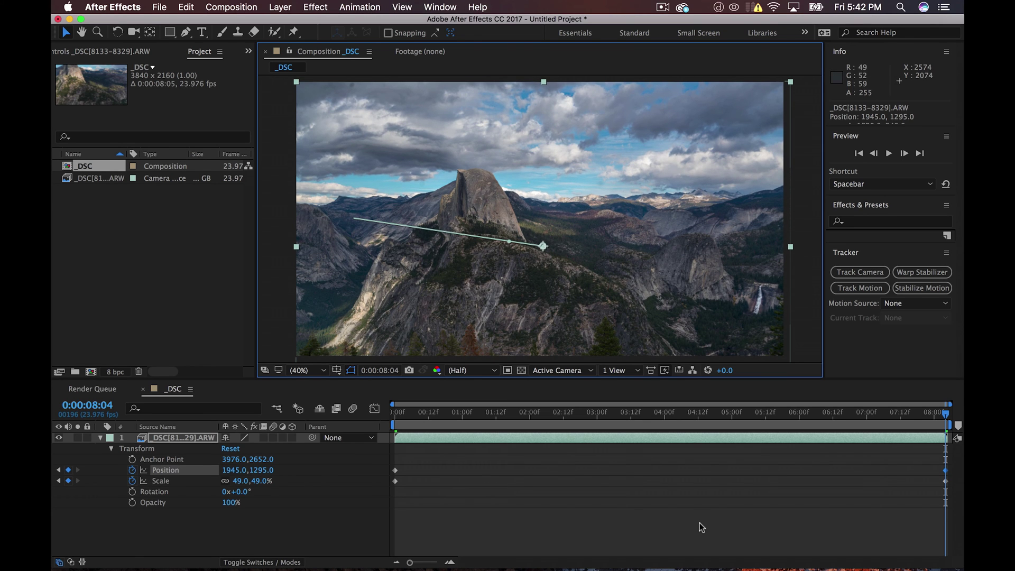
Scrub and play the timeline to check the keyframed zoom-out movement.
drag(947, 415, 878, 415)
key(space)
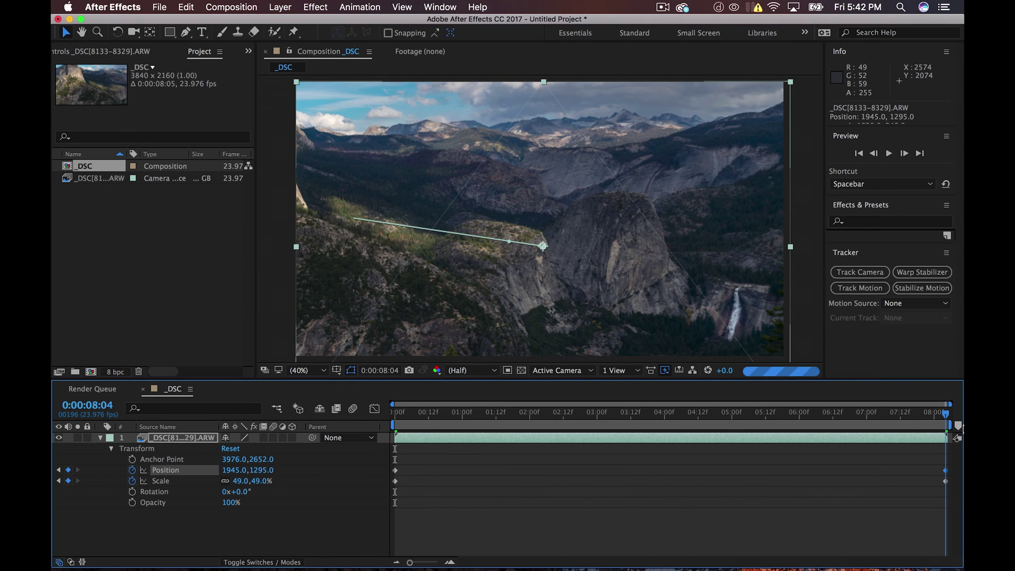
key(space)
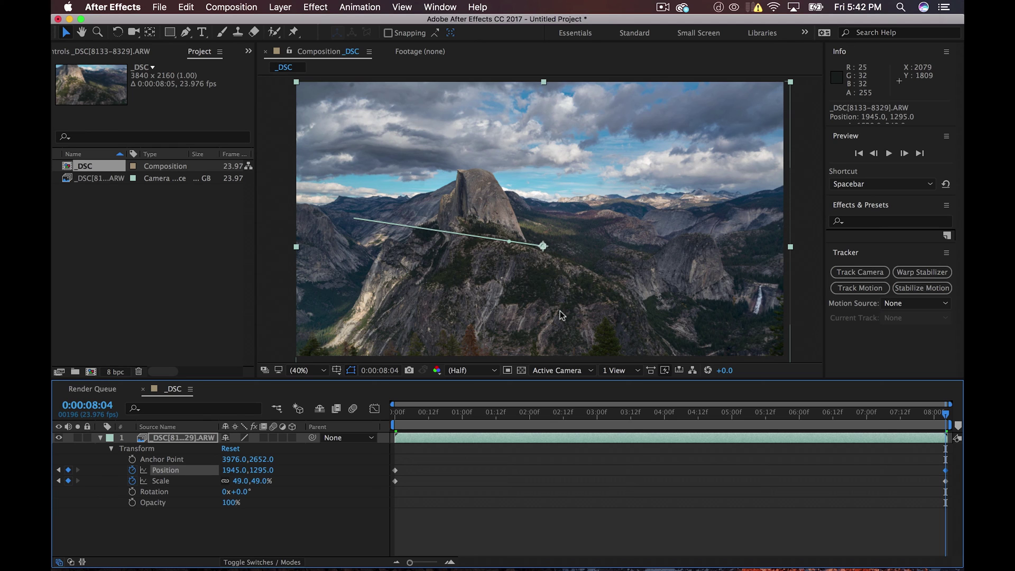
mouse_move(947, 417)
mouse_down()
mouse_move(396, 418)
mouse_move(946, 417)
mouse_up()
Add the composition to the Adobe Media Encoder queue and open the new item's export settings.
click(160, 7)
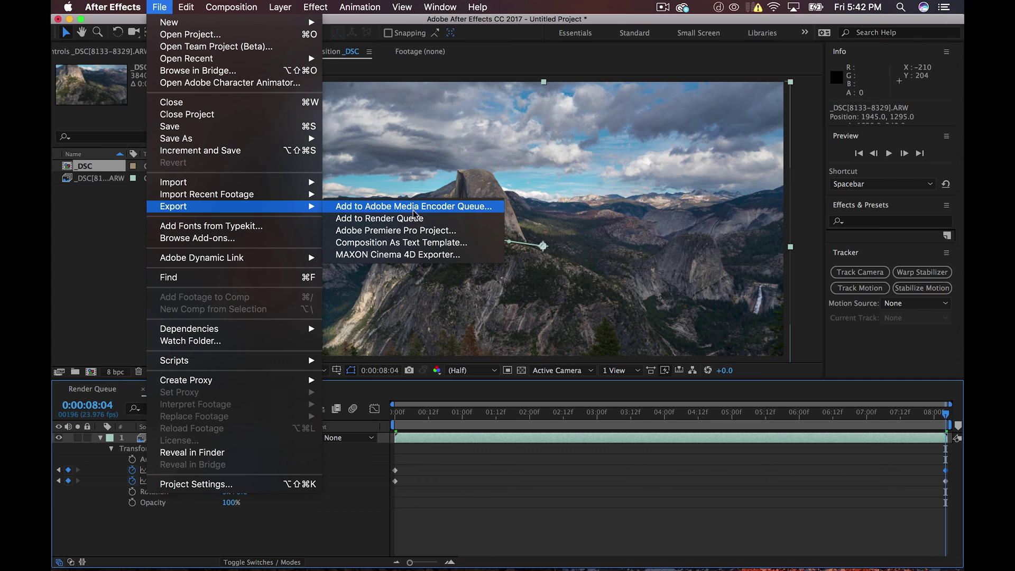
click(414, 207)
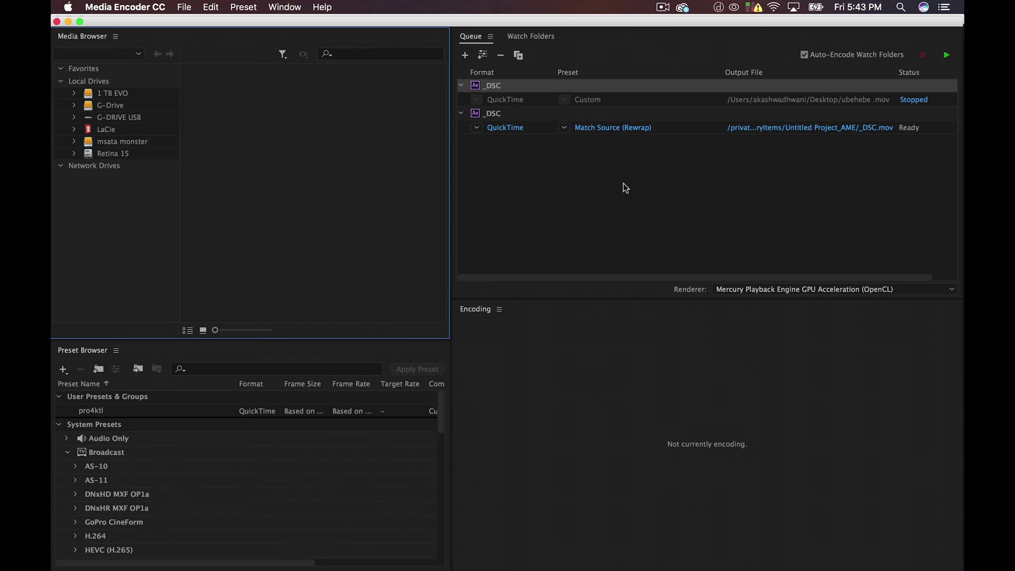
click(641, 139)
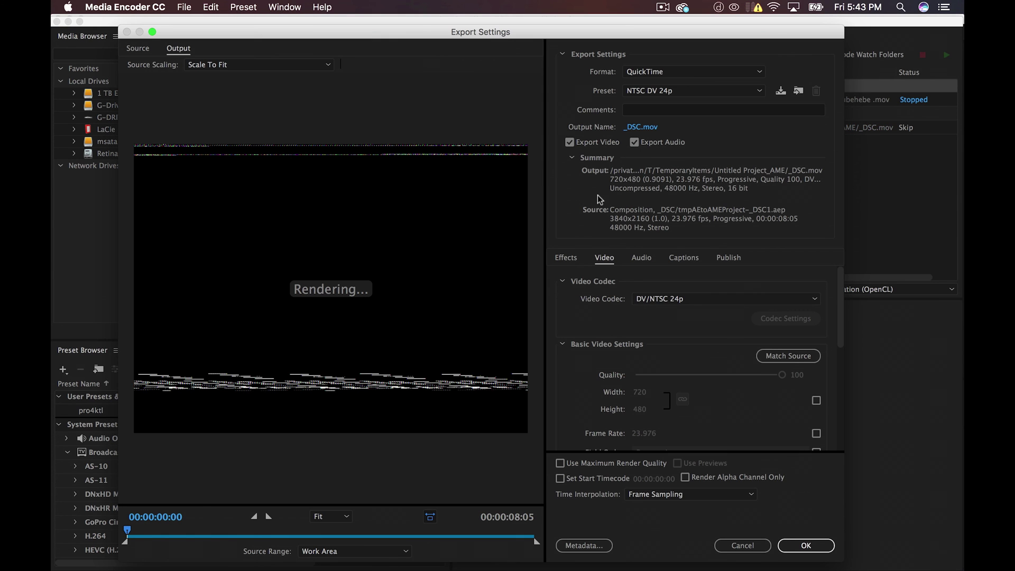
Set the video codec to Apple ProRes 422 (HQ), match the source's video settings, and enable Use Maximum Render Quality.
click(655, 299)
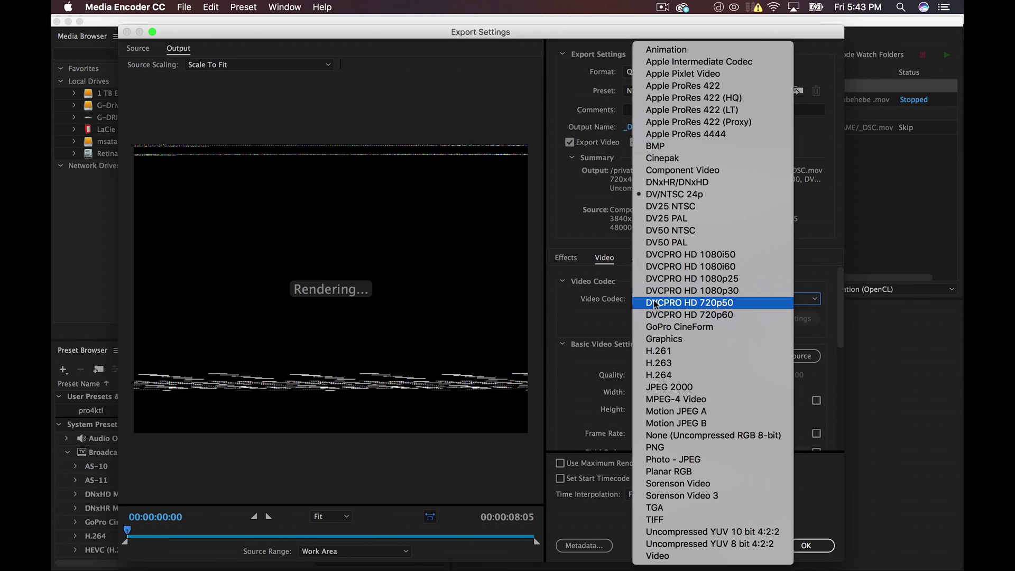
click(732, 99)
click(787, 359)
scroll(649, 397, down, 1)
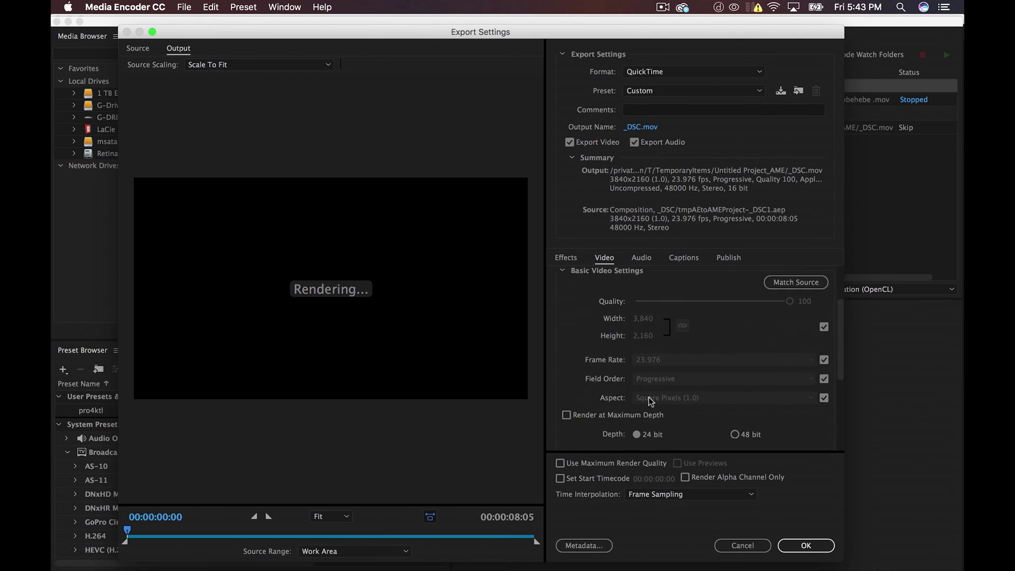
scroll(649, 397, down, 3)
click(628, 341)
click(730, 361)
click(587, 468)
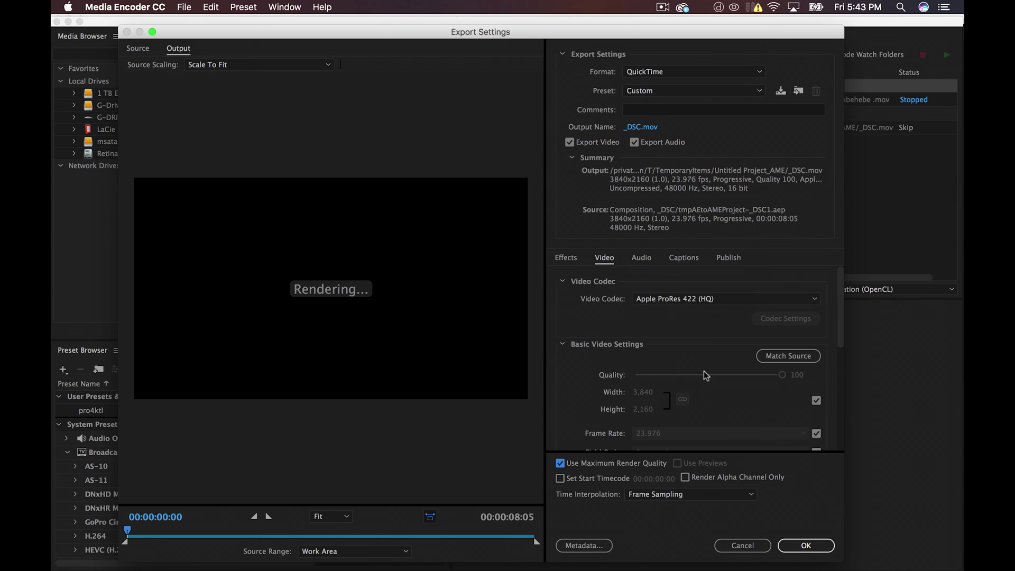
scroll(703, 373, down, 5)
scroll(703, 372, up, 5)
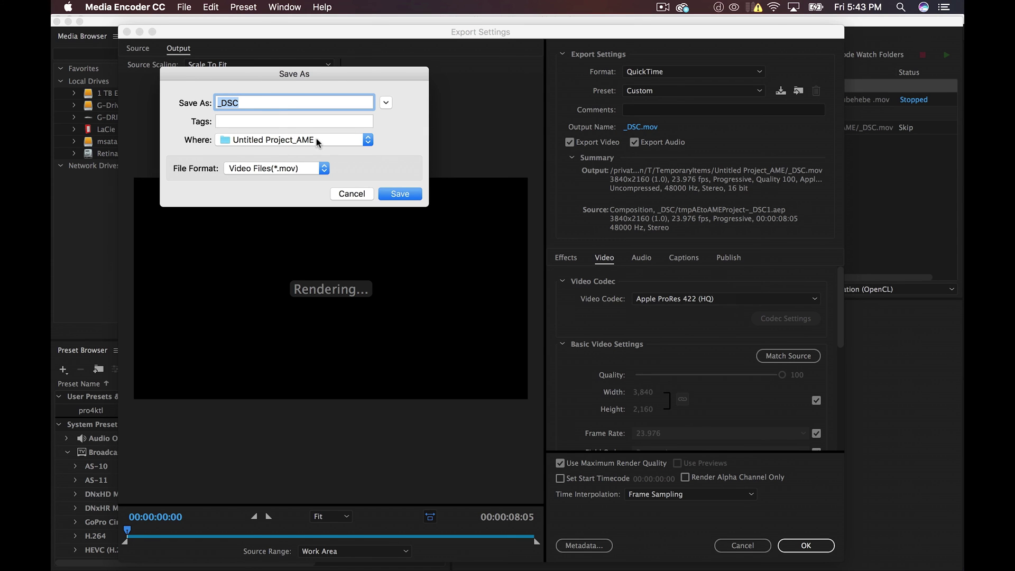
Set the output file to Washburn Lapse on the 1 TB EVO drive and start encoding the queue.
click(317, 139)
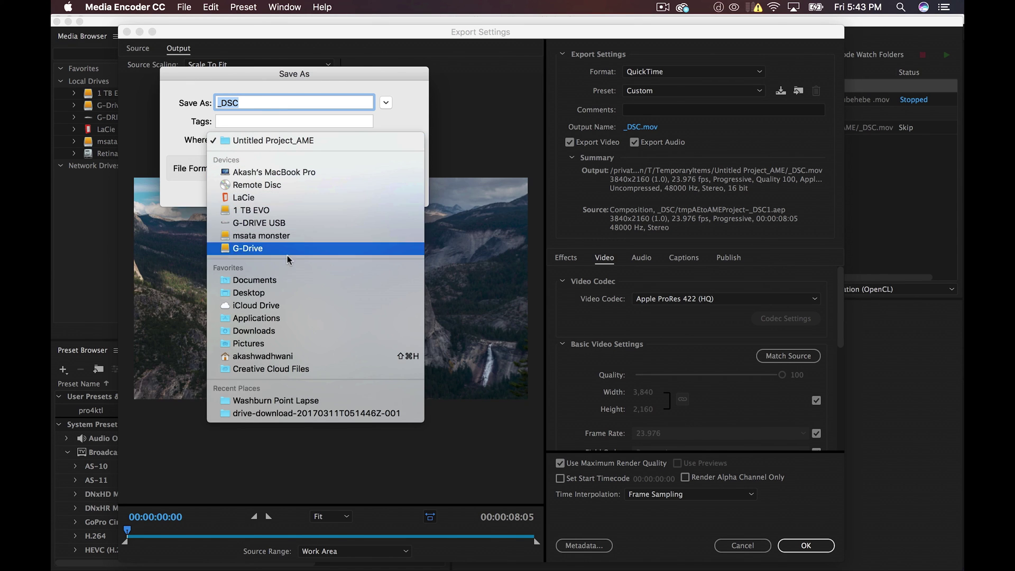
click(292, 211)
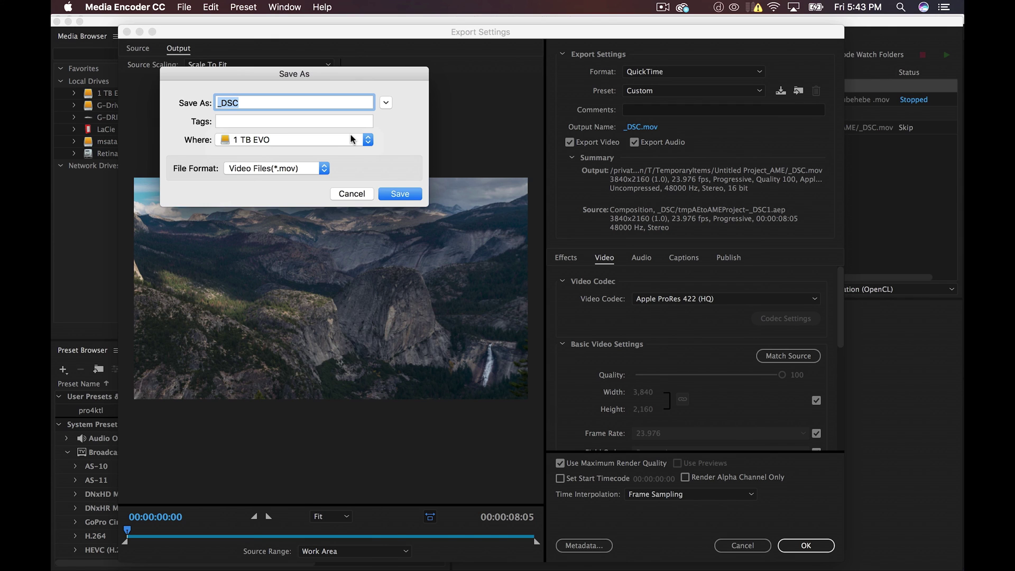
text(Washburn Lapse)
click(415, 194)
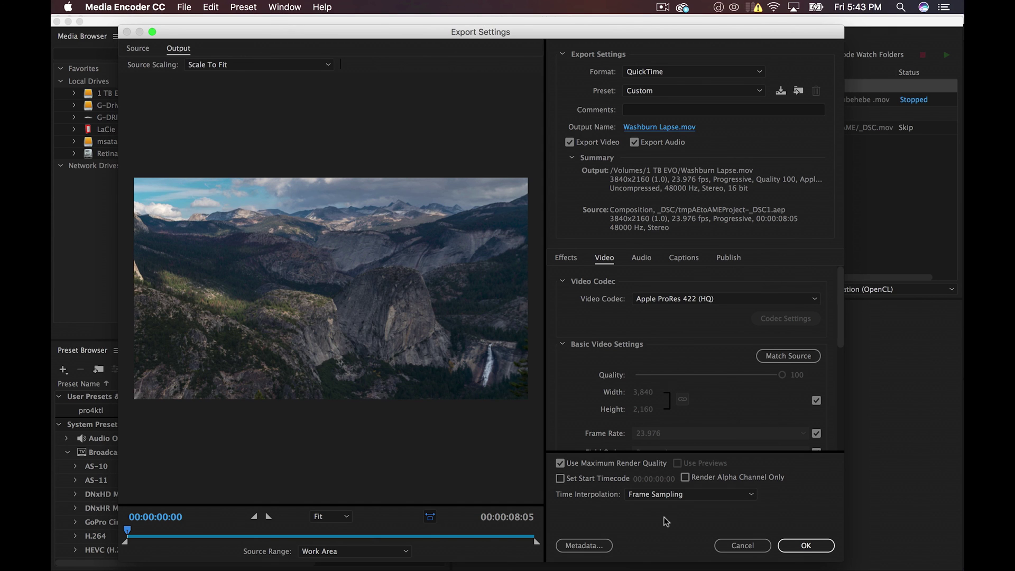
click(803, 549)
click(945, 55)
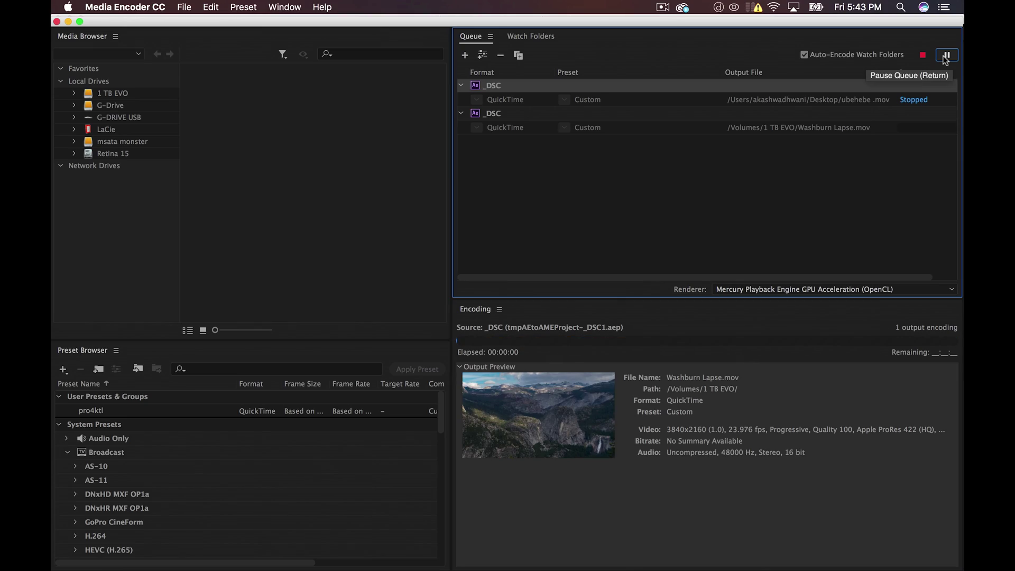